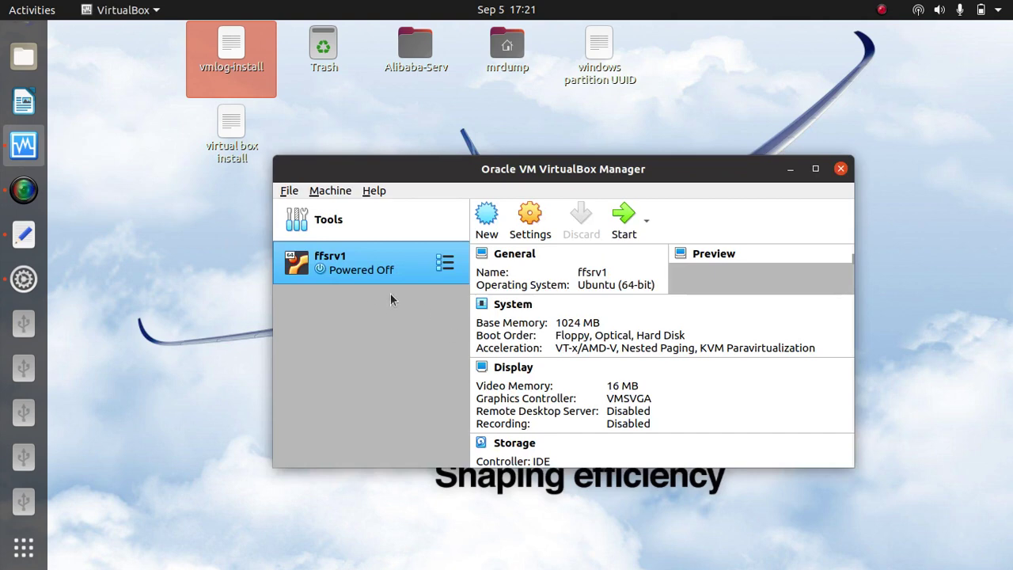
Open the linuxonly drive in the file manager and check the contents of its VMs_here folder
{"action": "left_click_drag", "start_coordinate": [396, 168], "coordinate": [396, 132]}
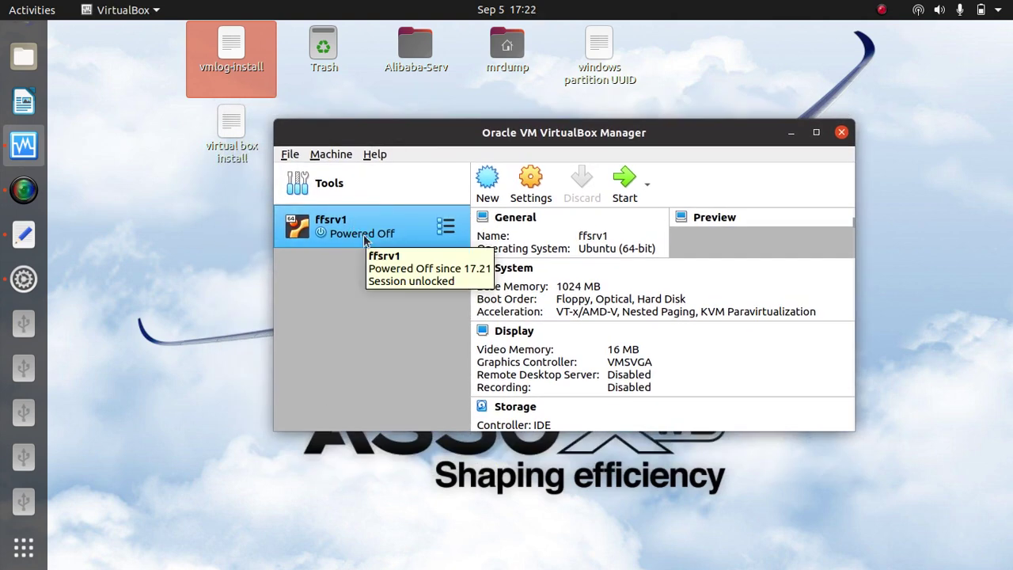
{"action": "left_click", "coordinate": [24, 505]}
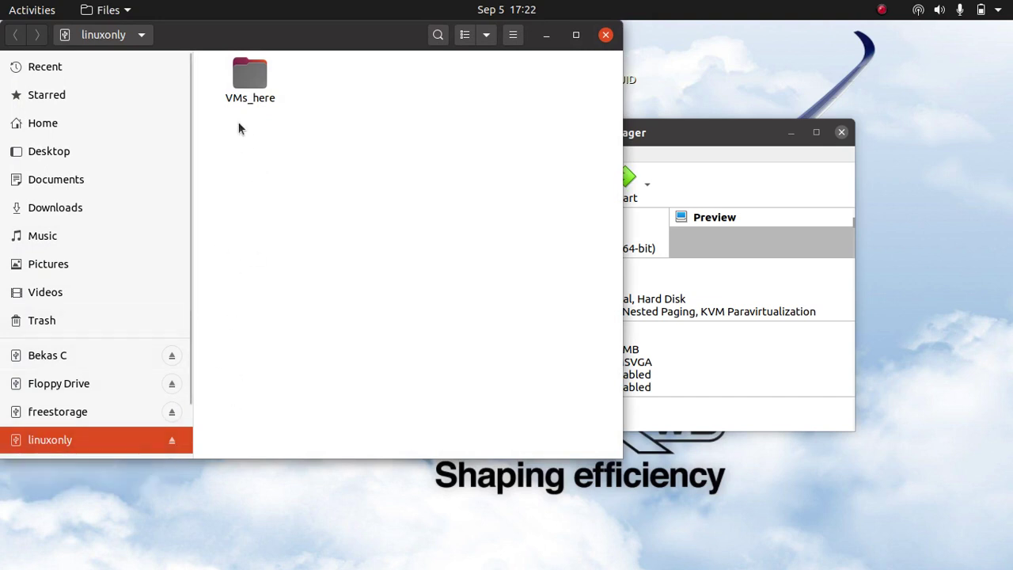
{"action": "double_click", "coordinate": [250, 76]}
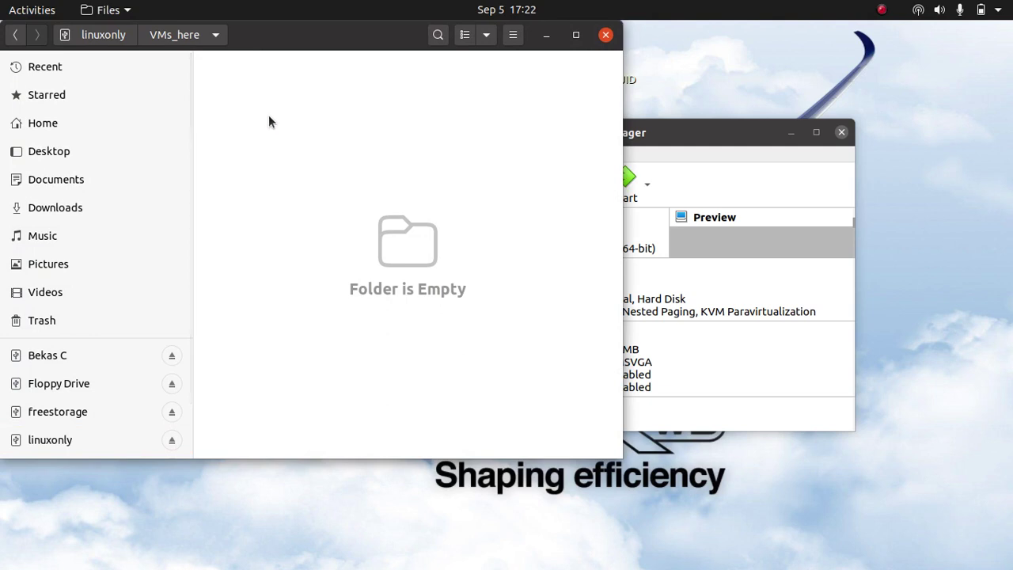
{"action": "left_click", "coordinate": [103, 41]}
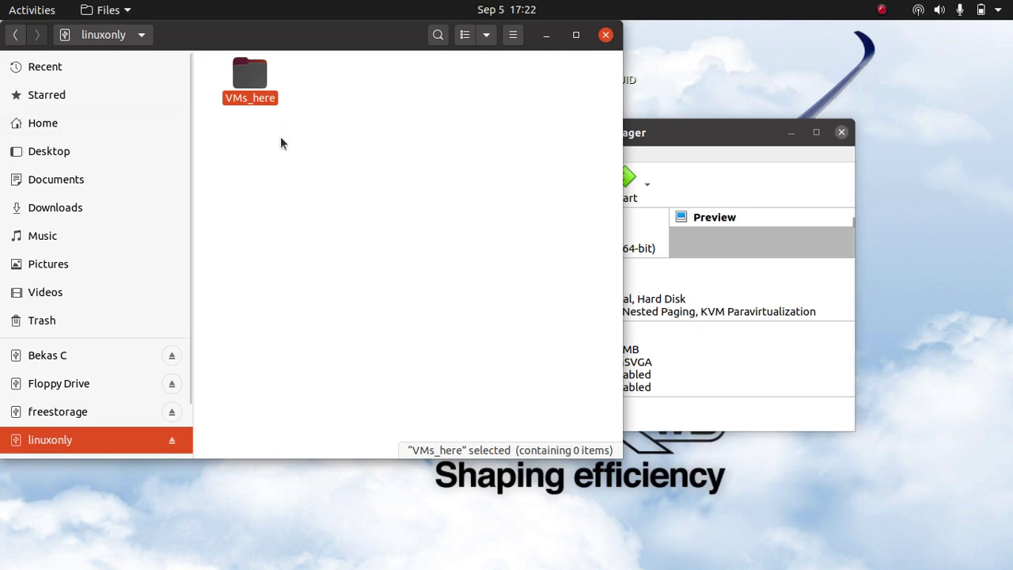
{"action": "double_click", "coordinate": [267, 89]}
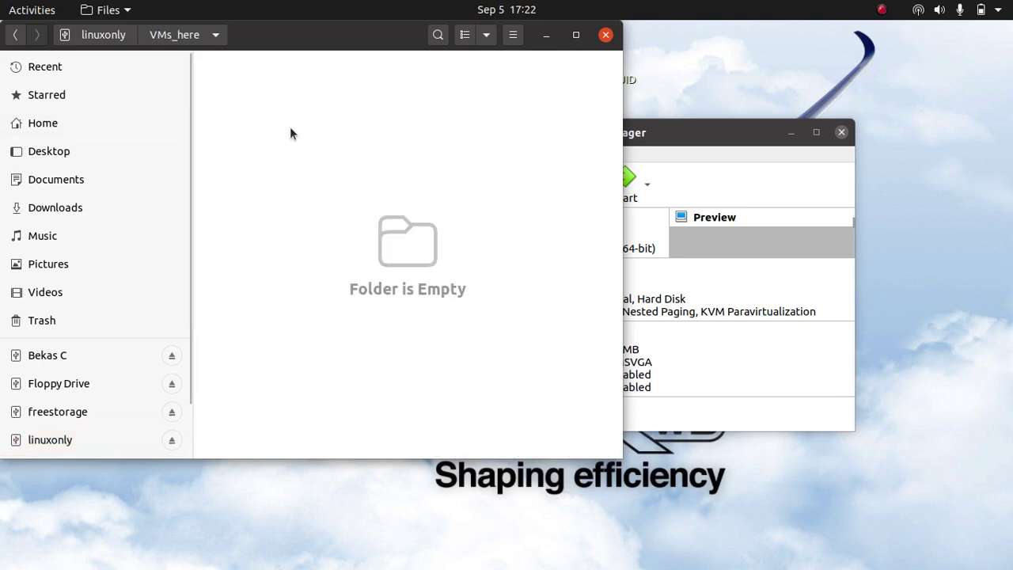
{"action": "left_click", "coordinate": [95, 37]}
Switch back to VirtualBox Manager, start importing an appliance from the local file system, and browse for its file
{"action": "left_click", "coordinate": [719, 140]}
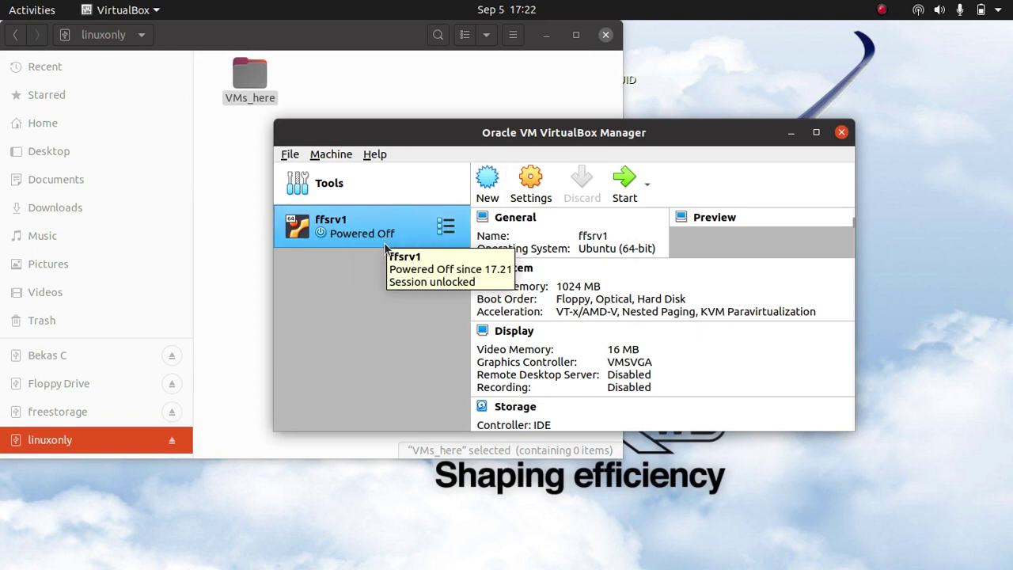
{"action": "left_click_drag", "start_coordinate": [425, 139], "coordinate": [434, 175]}
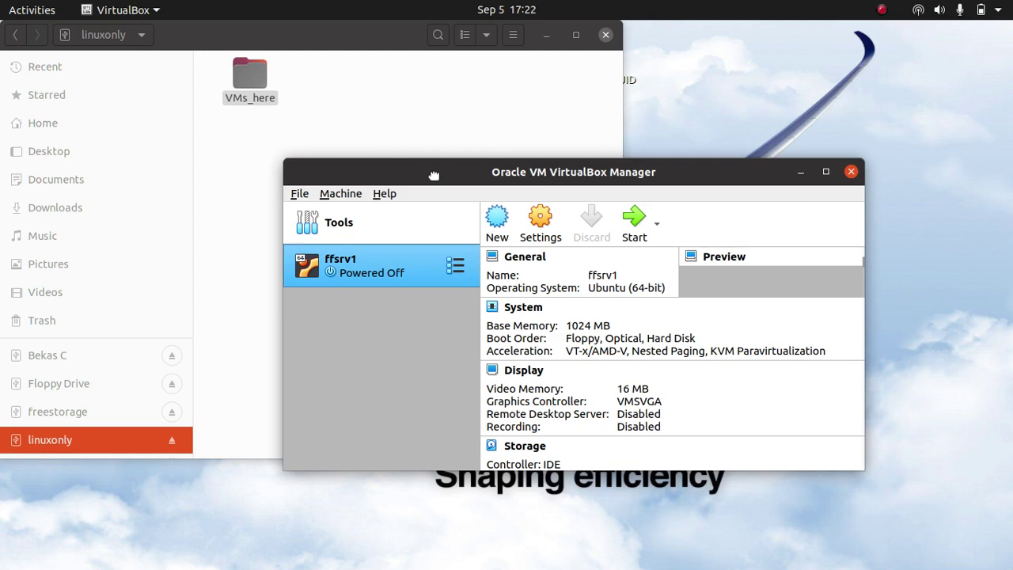
{"action": "mouse_move", "coordinate": [434, 175]}
{"action": "left_mouse_down"}
{"action": "mouse_move", "coordinate": [415, 190]}
{"action": "mouse_move", "coordinate": [426, 191]}
{"action": "left_mouse_up"}
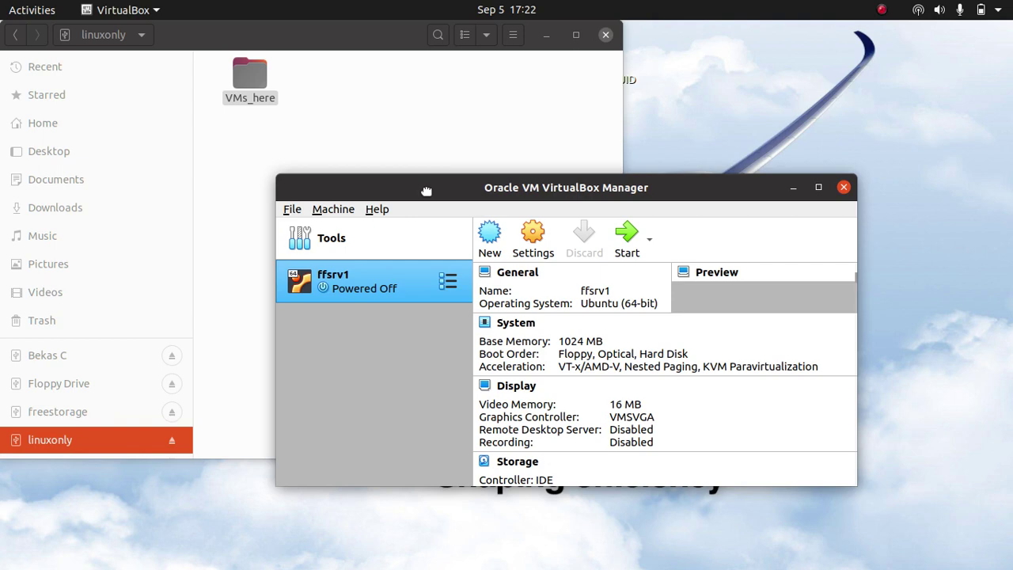
{"action": "left_click_drag", "start_coordinate": [426, 190], "coordinate": [427, 121]}
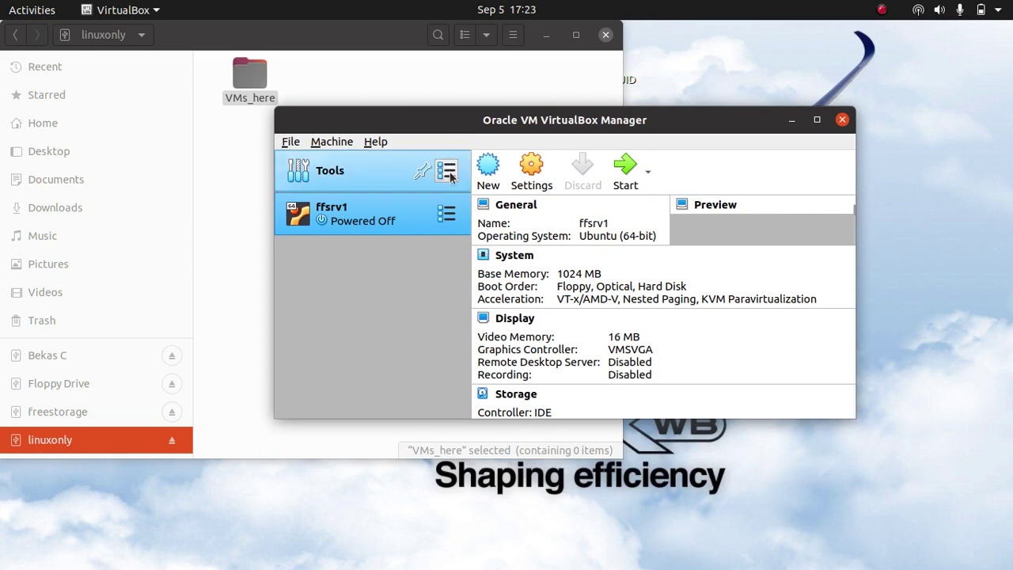
{"action": "left_click", "coordinate": [290, 142]}
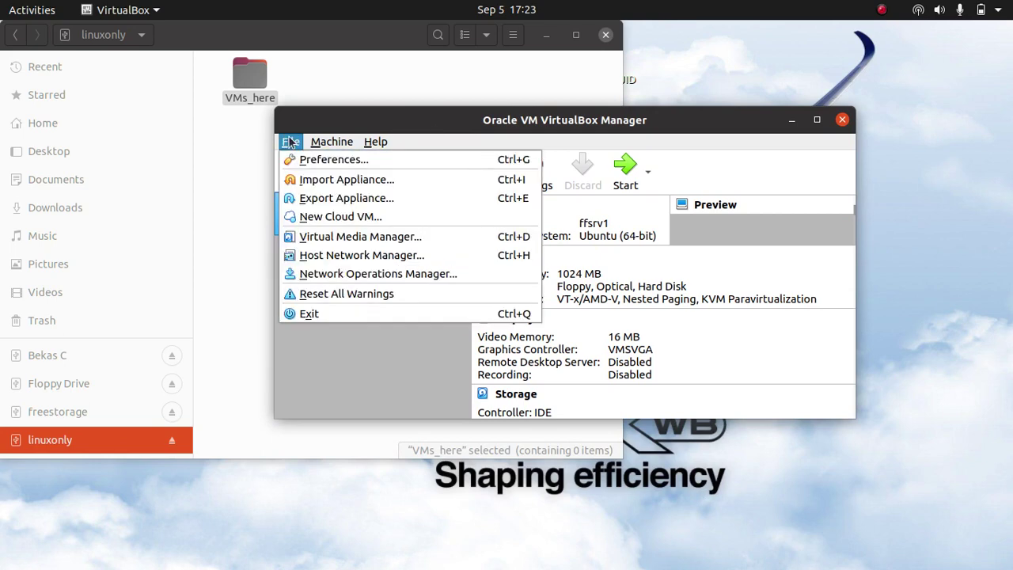
{"action": "left_click", "coordinate": [346, 181]}
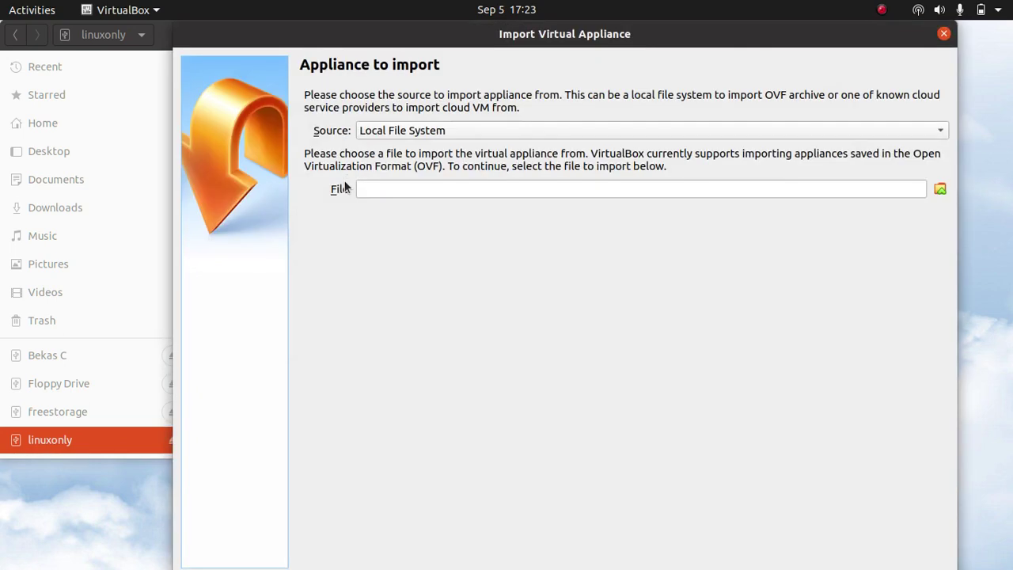
{"action": "left_click", "coordinate": [940, 188]}
{"action": "left_click_drag", "start_coordinate": [619, 40], "coordinate": [632, 86]}
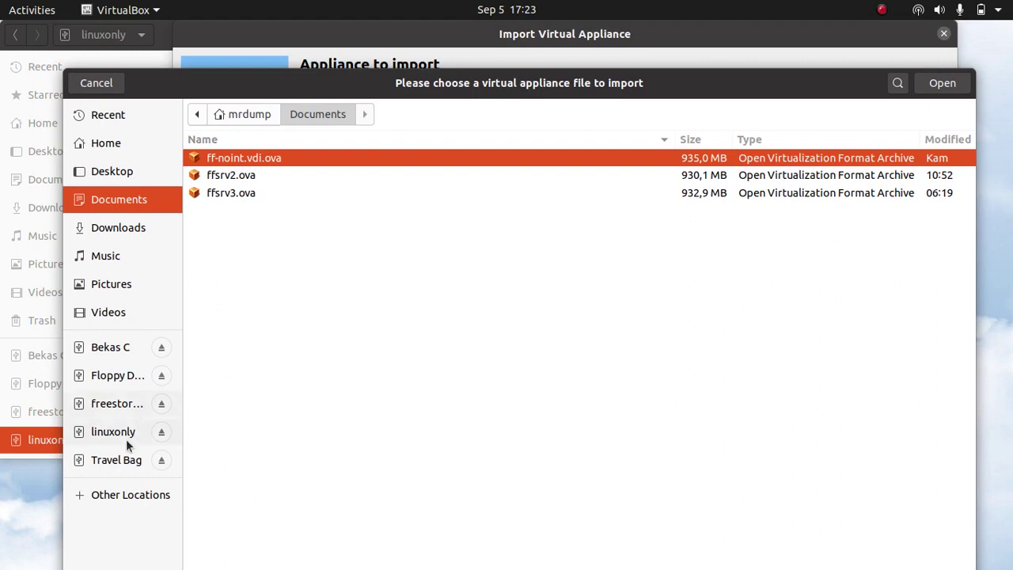
Select ffsrv2.ova from the Linux Image folder on the Bekas C drive and continue to the appliance settings
{"action": "left_click", "coordinate": [118, 375]}
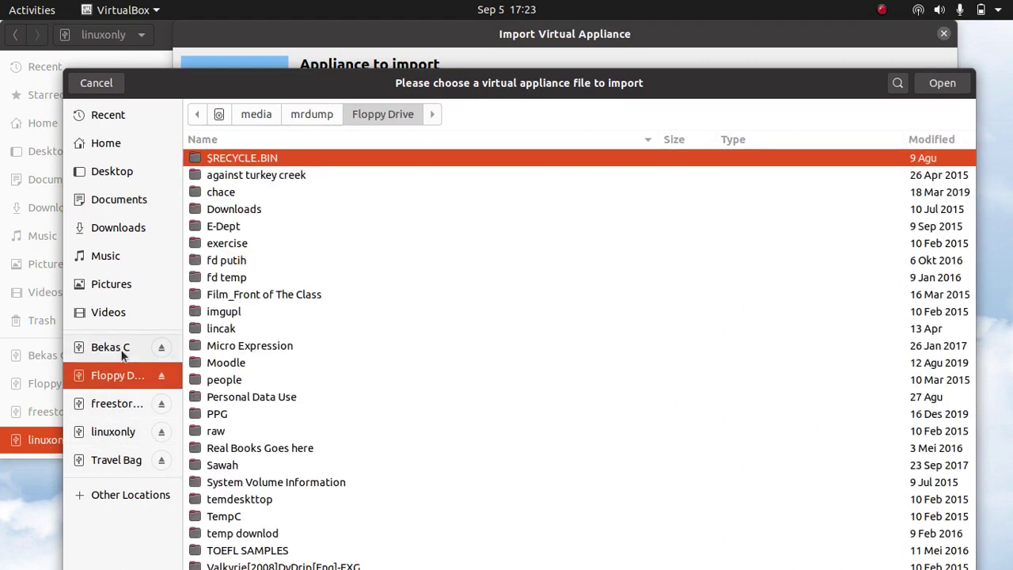
{"action": "left_click", "coordinate": [119, 351]}
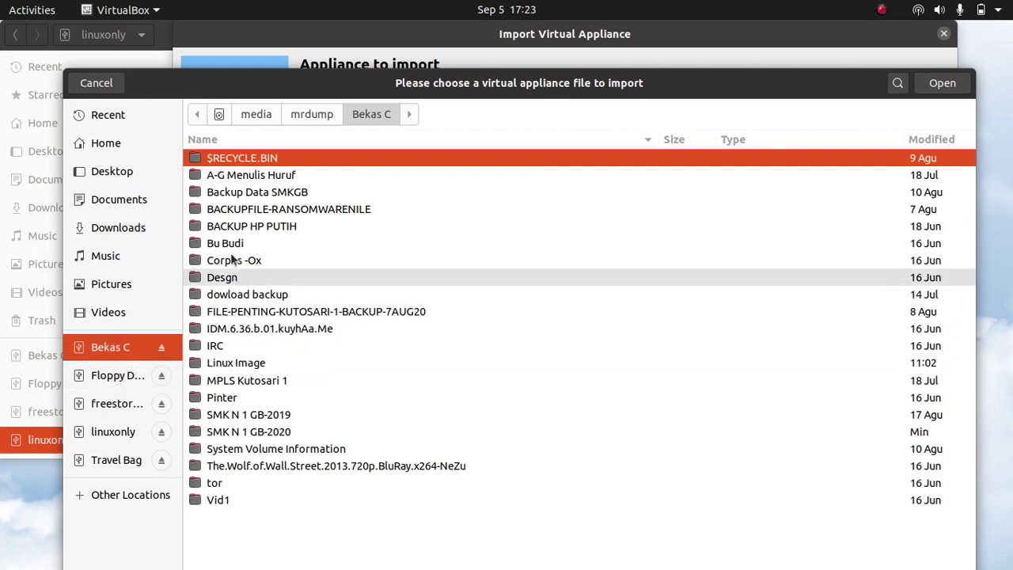
{"action": "double_click", "coordinate": [235, 364]}
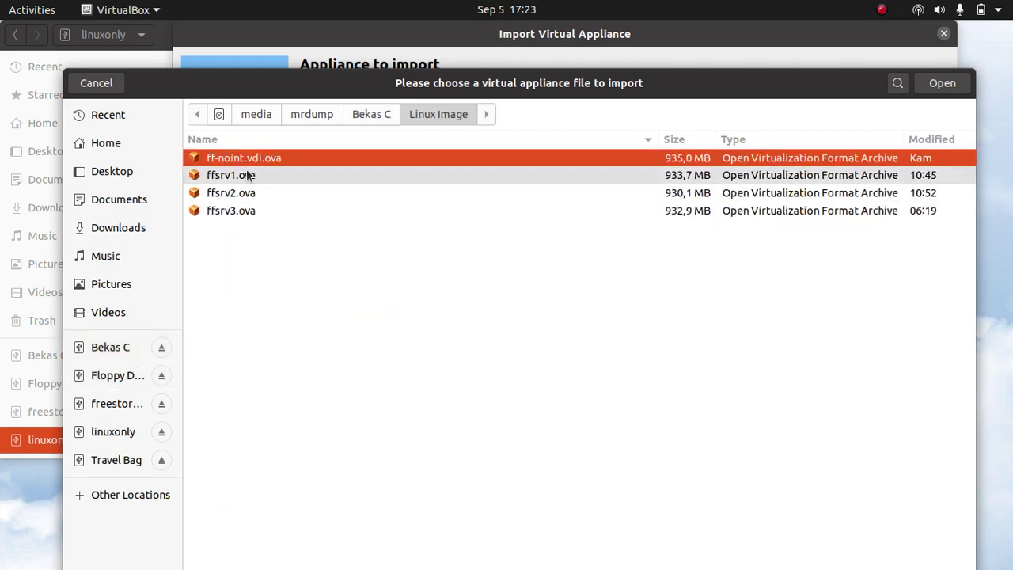
{"action": "left_click", "coordinate": [250, 176]}
{"action": "left_click", "coordinate": [250, 198]}
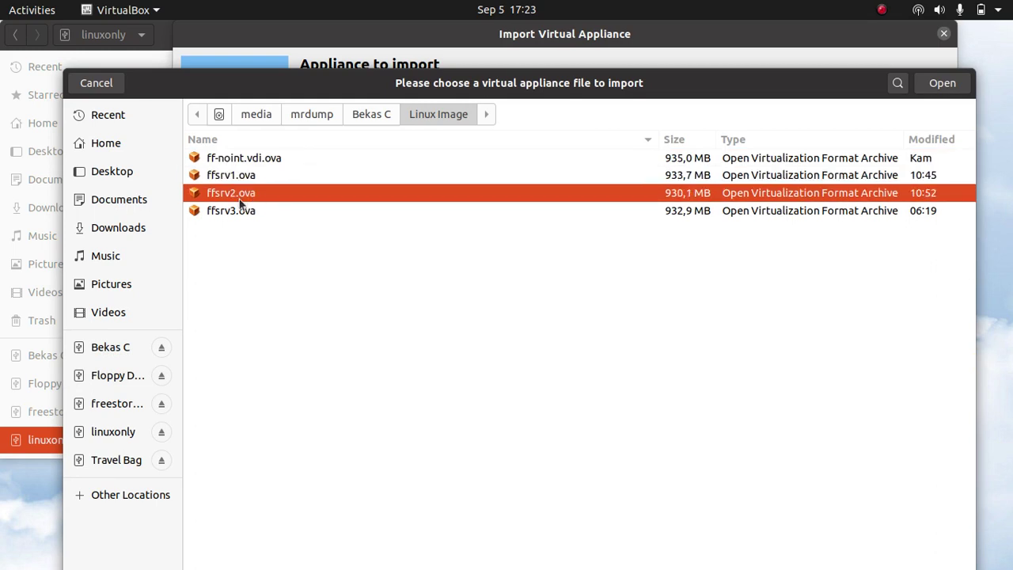
{"action": "left_click", "coordinate": [239, 172]}
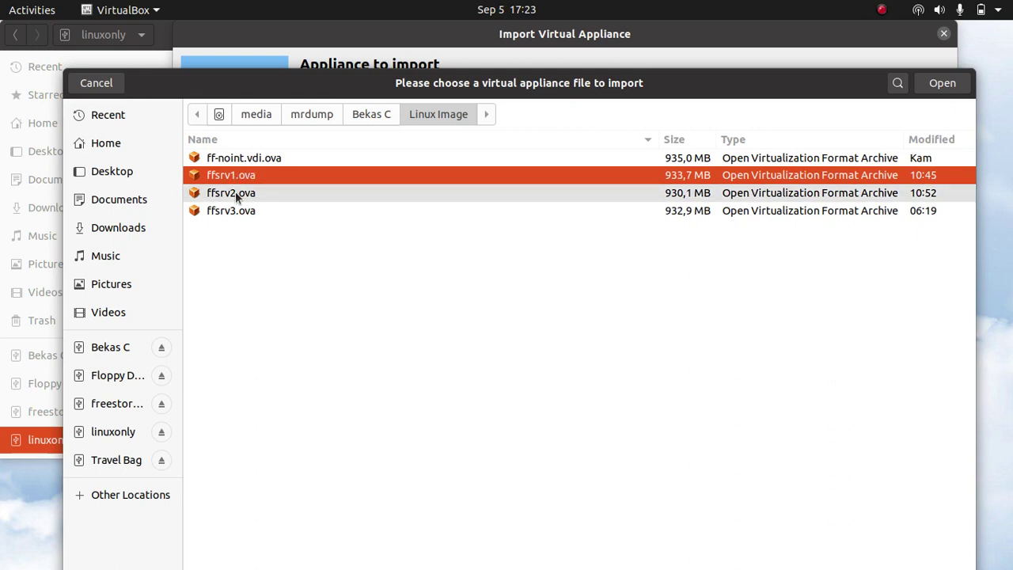
{"action": "left_click", "coordinate": [237, 195]}
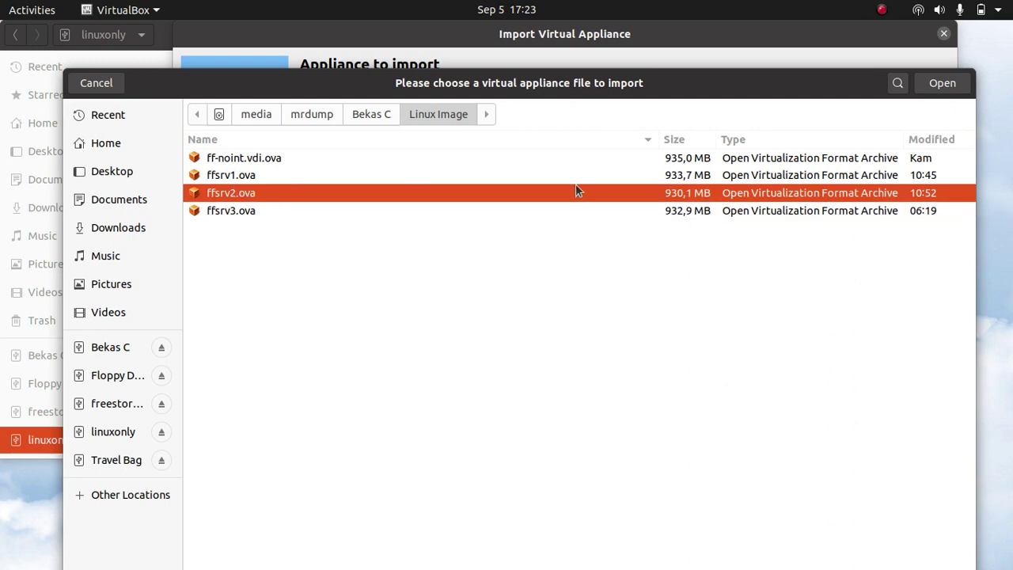
{"action": "left_click", "coordinate": [941, 84]}
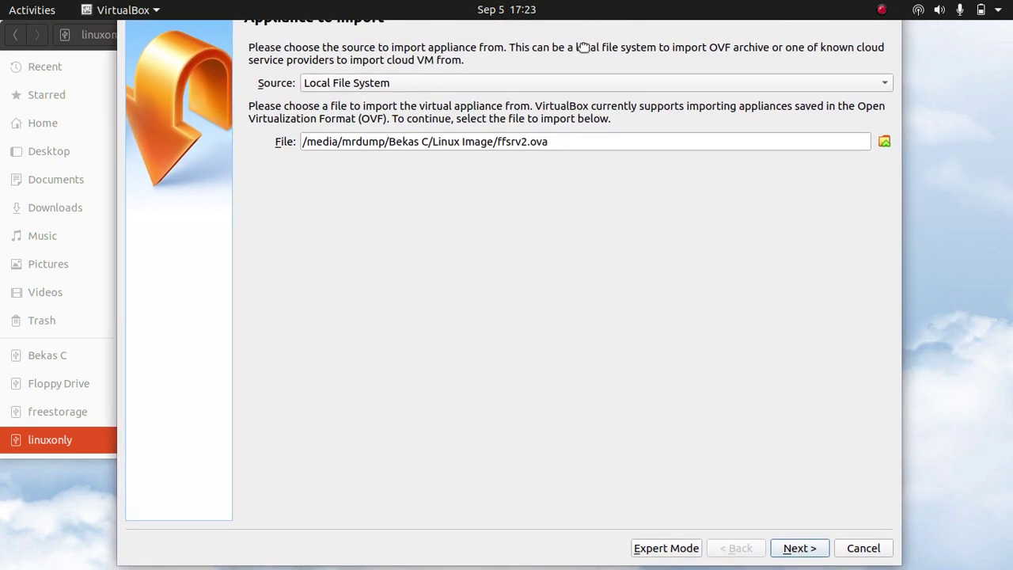
{"action": "left_click", "coordinate": [814, 548]}
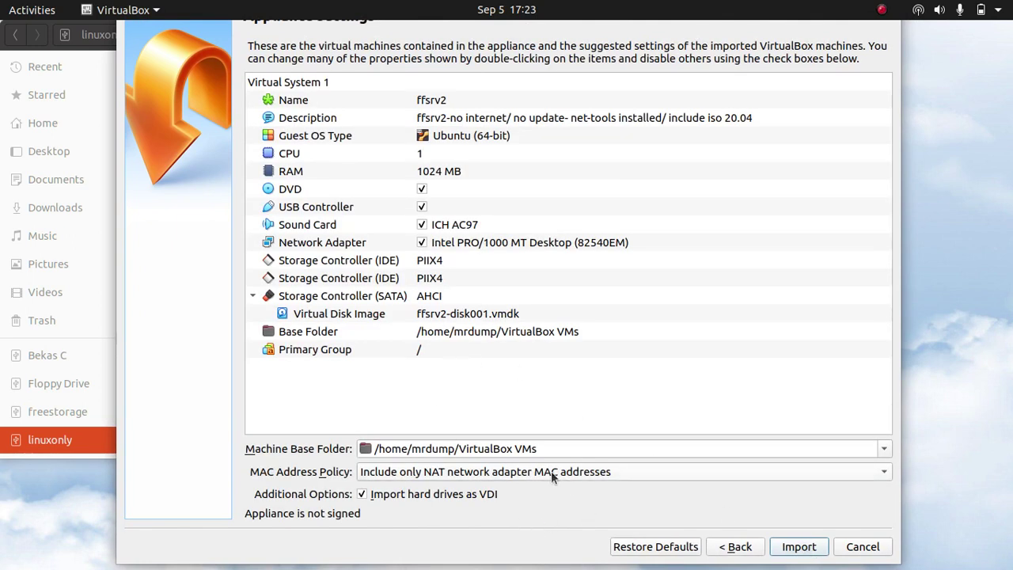
Set the machine base folder to the VMs_here folder on the linuxonly drive
{"action": "left_click", "coordinate": [540, 440]}
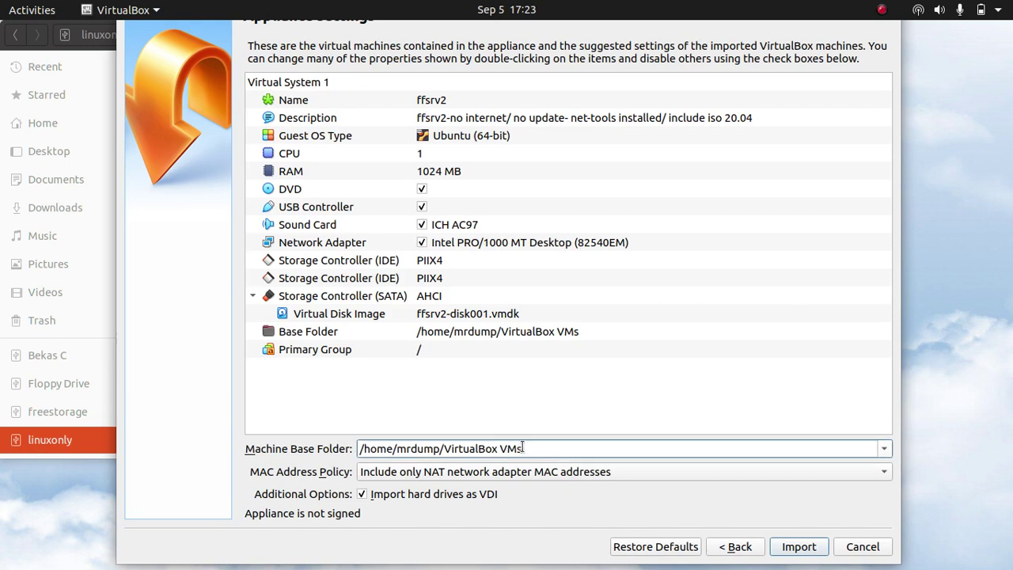
{"action": "left_click_drag", "start_coordinate": [524, 449], "coordinate": [387, 436]}
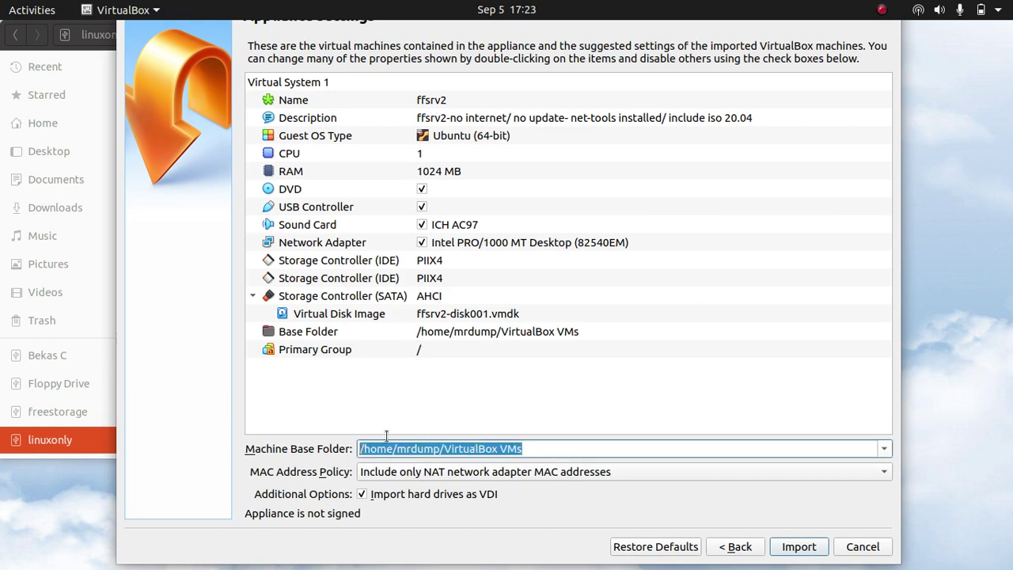
{"action": "left_click", "coordinate": [888, 449]}
{"action": "scroll", "coordinate": [501, 475], "scroll_direction": "down", "scroll_amount": 1}
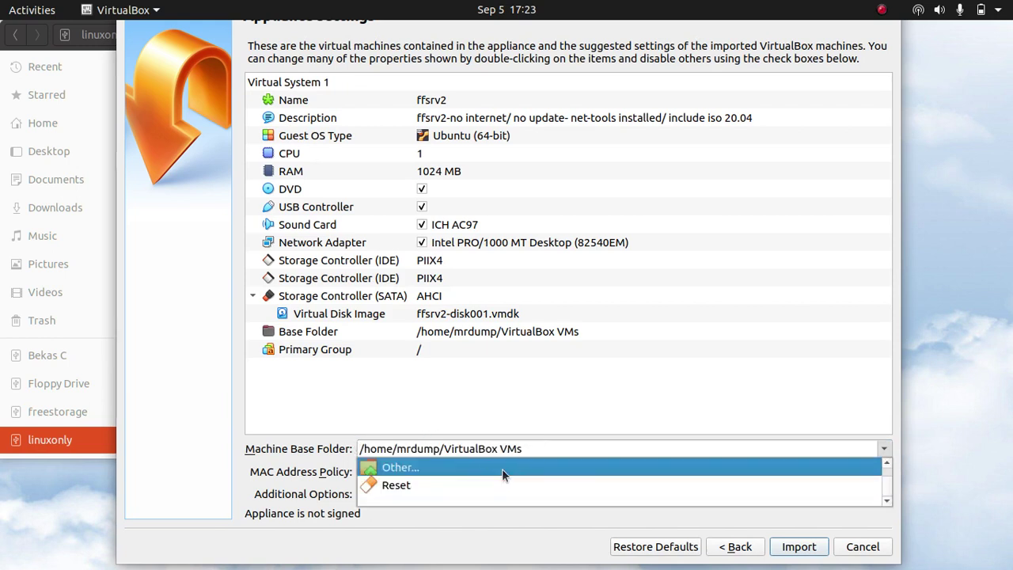
{"action": "left_click", "coordinate": [502, 469]}
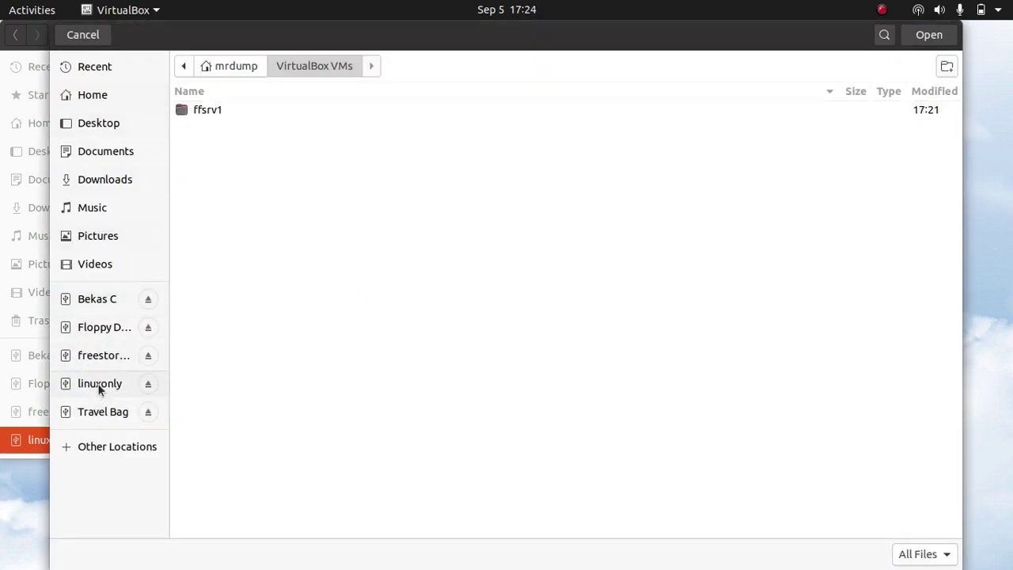
{"action": "left_click", "coordinate": [98, 385]}
{"action": "double_click", "coordinate": [221, 112]}
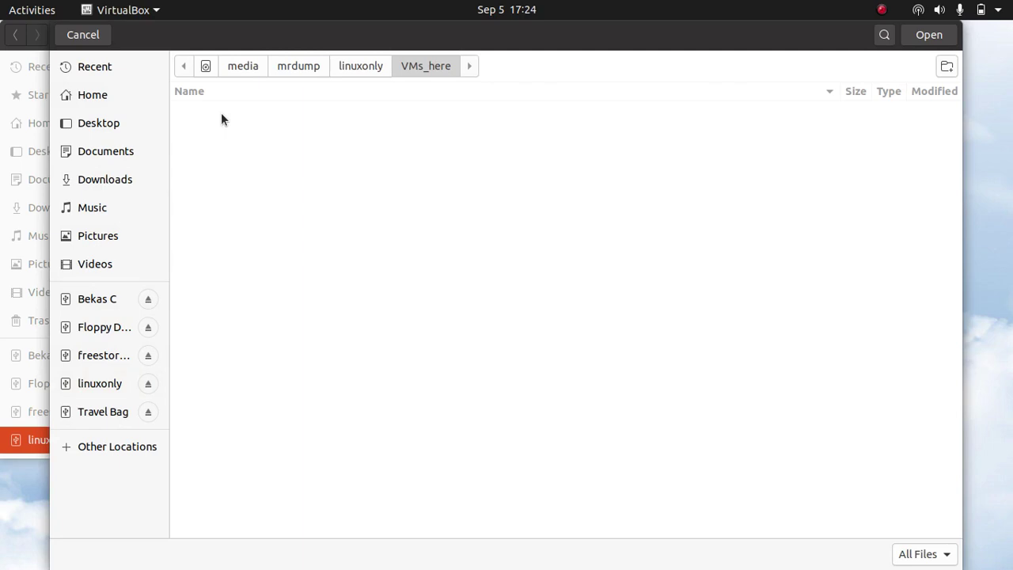
{"action": "left_click", "coordinate": [929, 35]}
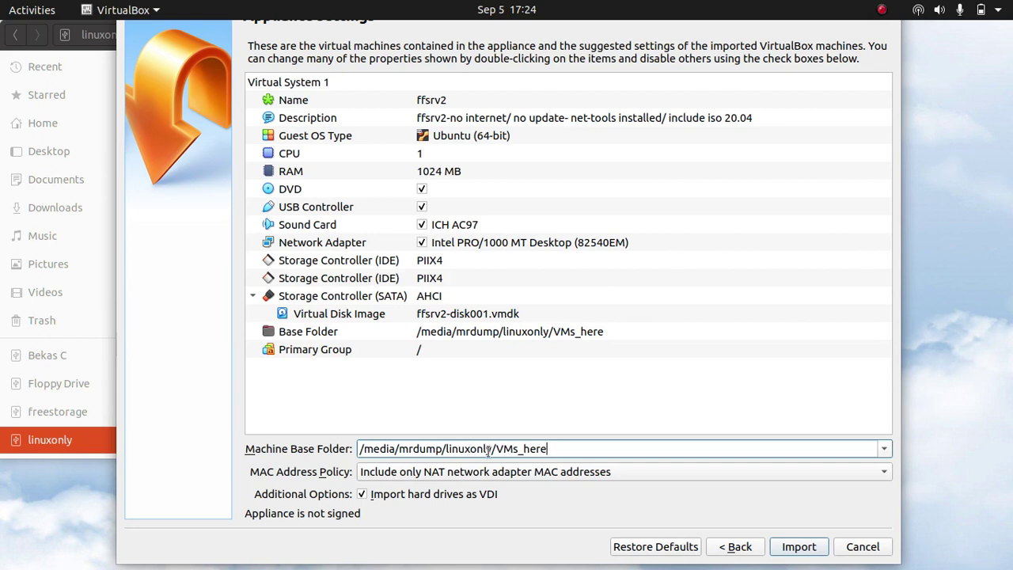
{"action": "double_click", "coordinate": [517, 448]}
Set the MAC address policy to generate new MAC addresses for all network adapters and start the import
{"action": "left_click", "coordinate": [573, 473]}
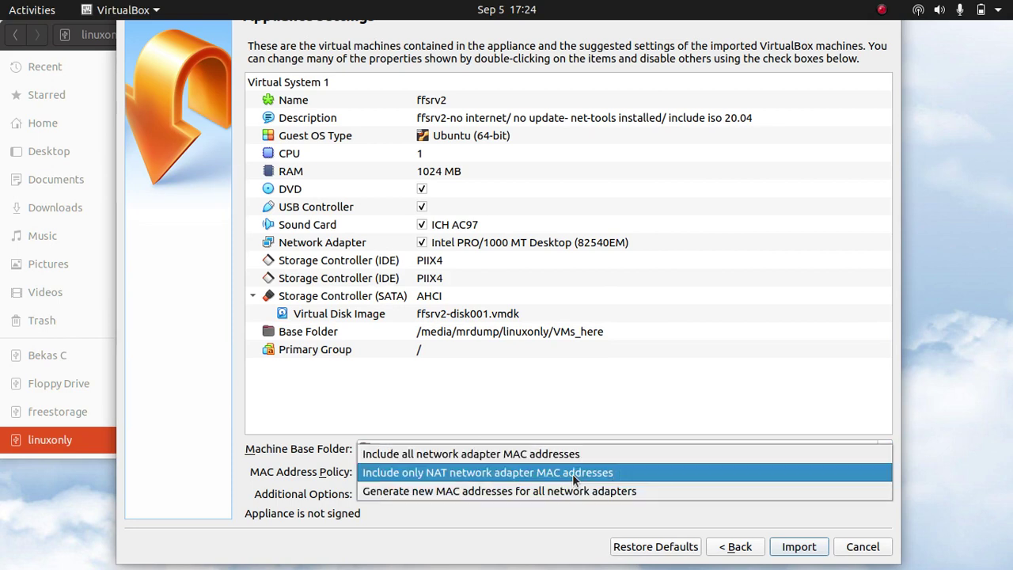
{"action": "left_click", "coordinate": [529, 491]}
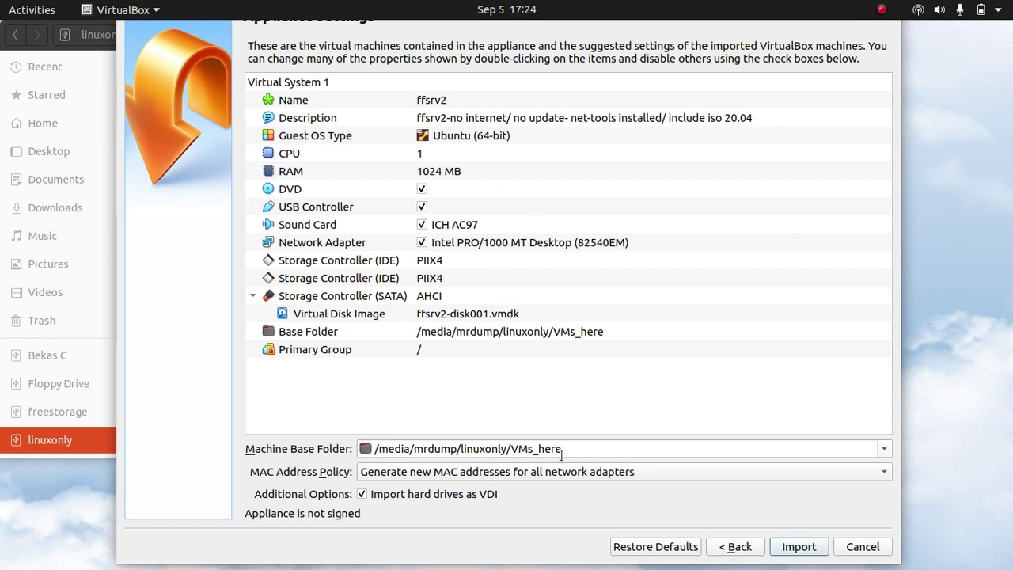
{"action": "left_click", "coordinate": [801, 547]}
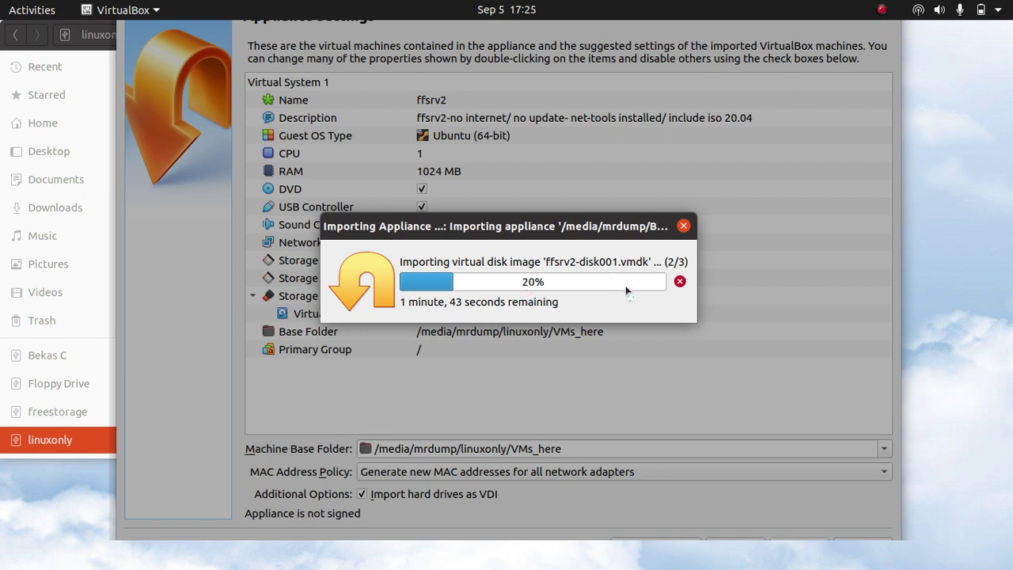
{"action": "left_click", "coordinate": [882, 10]}
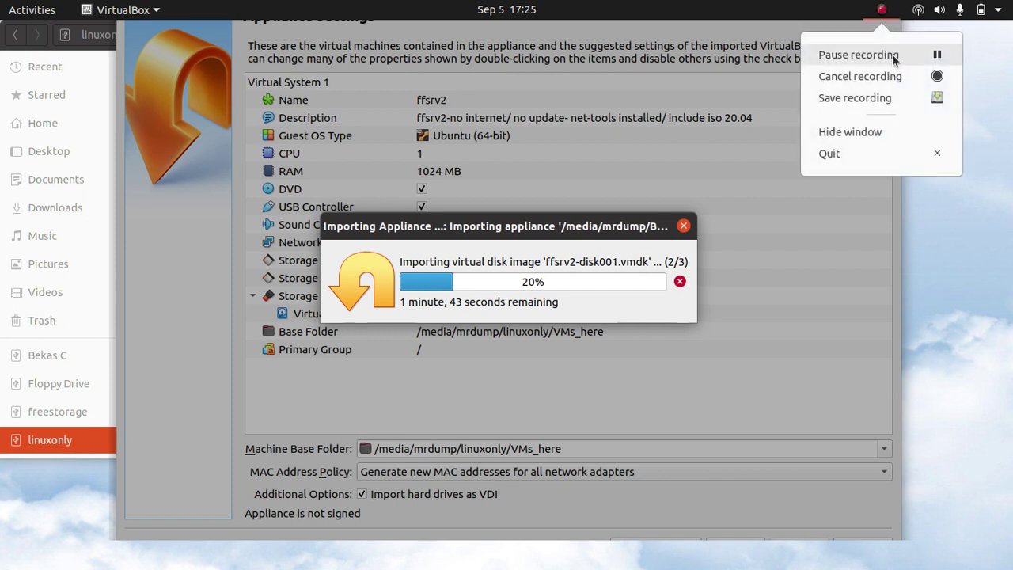
{"action": "left_click", "coordinate": [892, 54]}
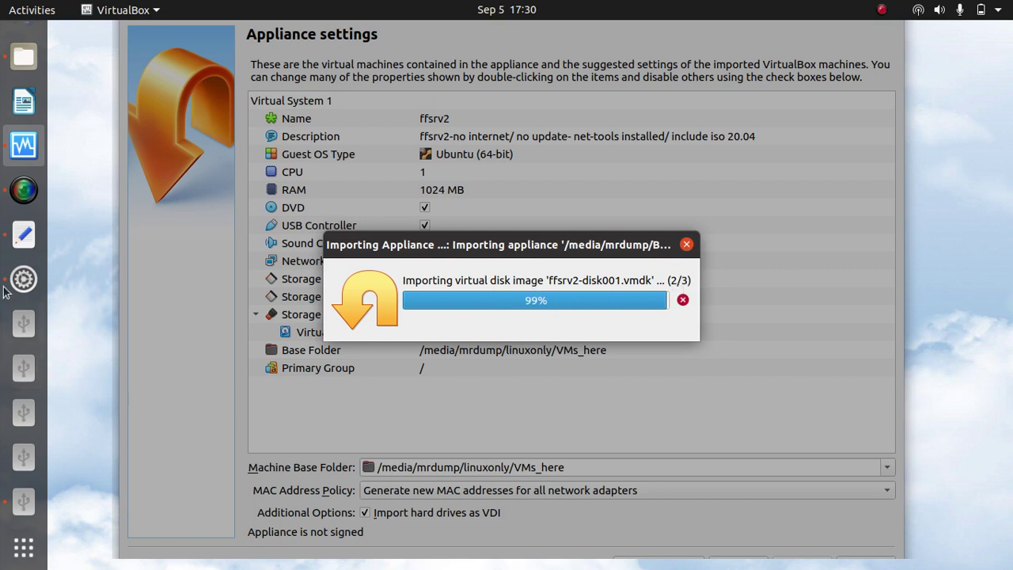
Switch to the file manager and inspect the ffsrv2 folder inside VMs_here and its ffsrv2-disk001.vdi disk file
{"action": "left_click", "coordinate": [23, 55]}
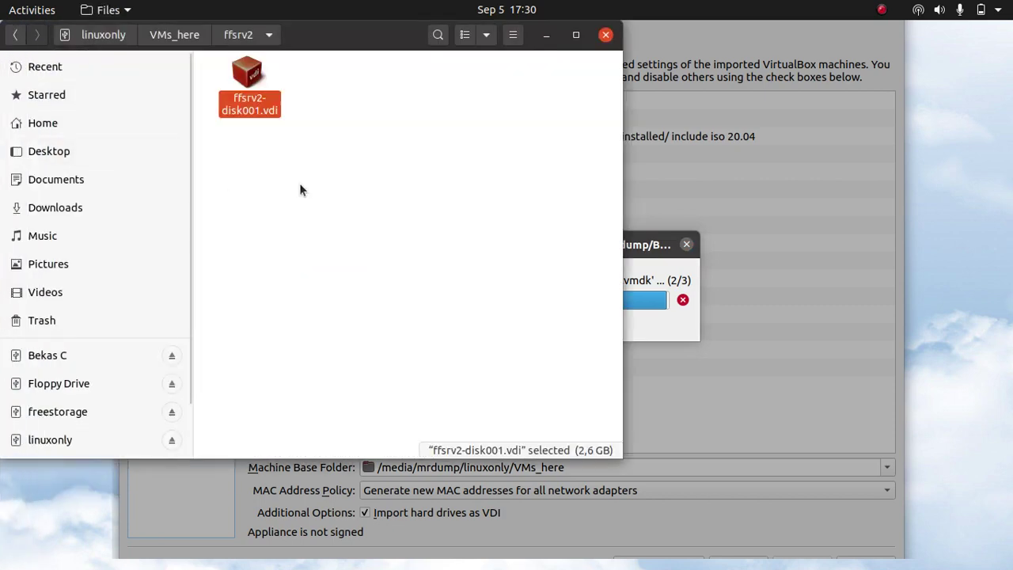
{"action": "left_click", "coordinate": [171, 31]}
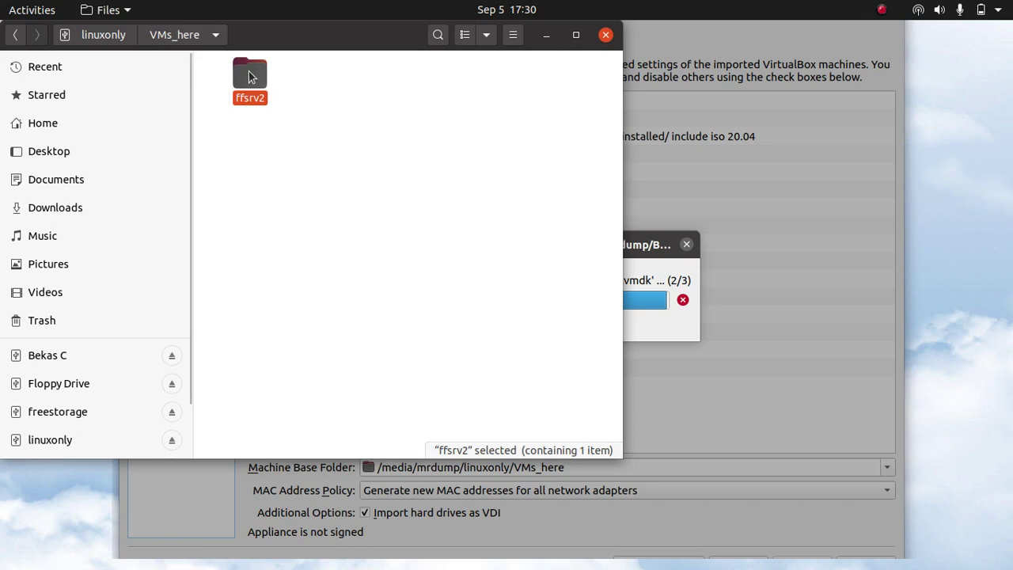
{"action": "double_click", "coordinate": [249, 71]}
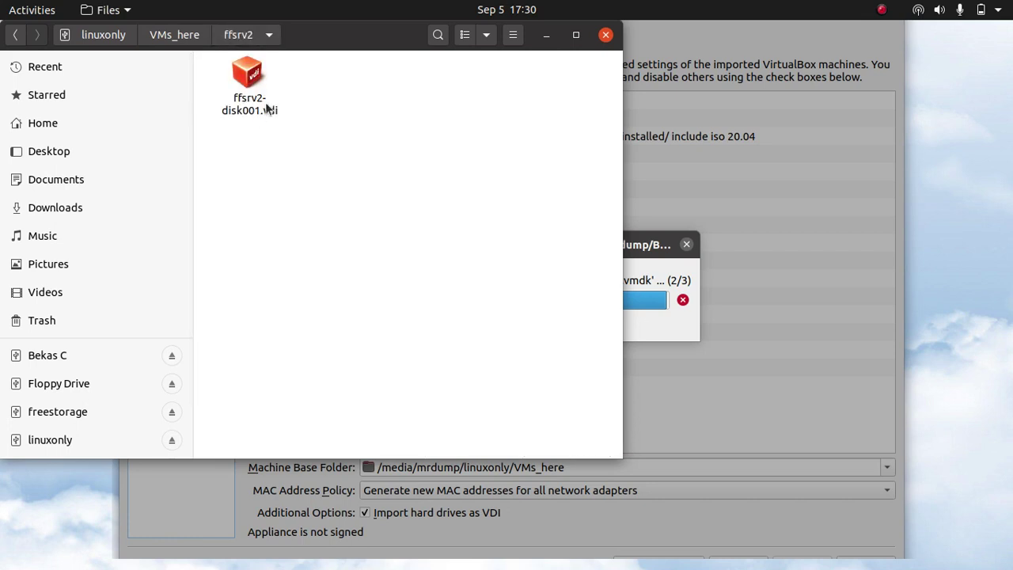
{"action": "left_click", "coordinate": [265, 115]}
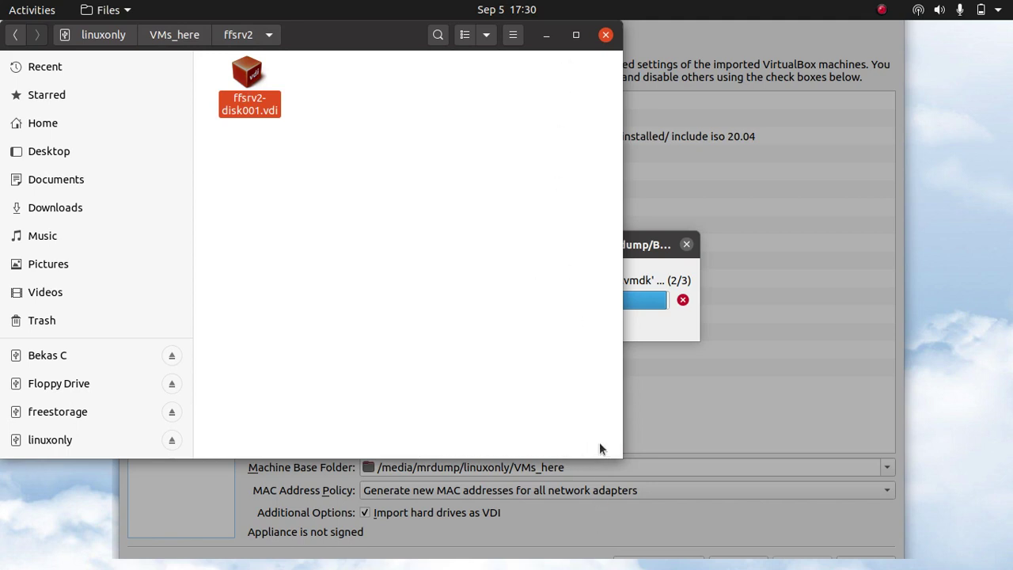
Check the file size of ffsrv2-disk001.vdi in the ffsrv2 folder and close the file manager
{"action": "left_click", "coordinate": [370, 200]}
{"action": "left_click", "coordinate": [247, 75]}
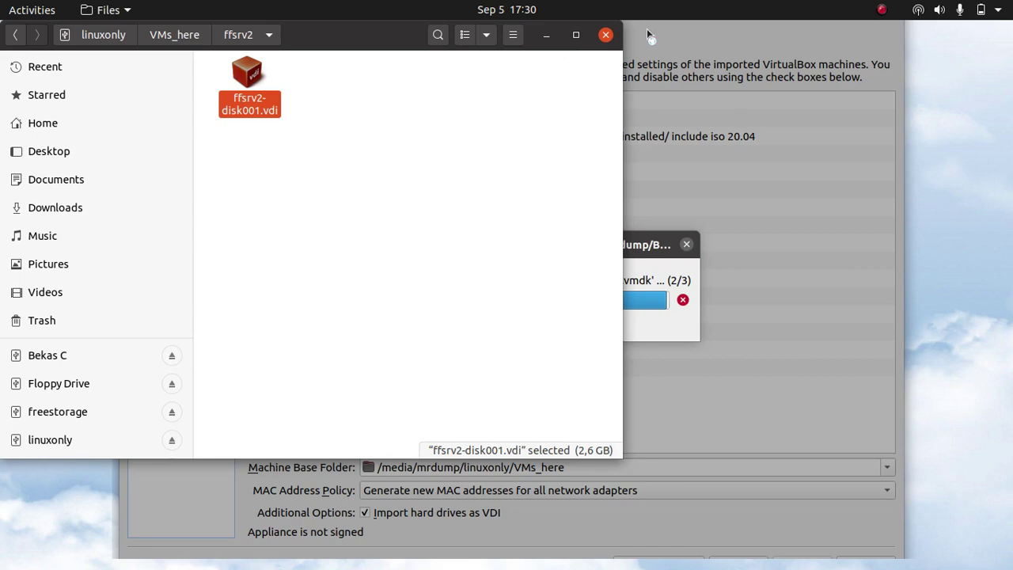
{"action": "left_click", "coordinate": [605, 35]}
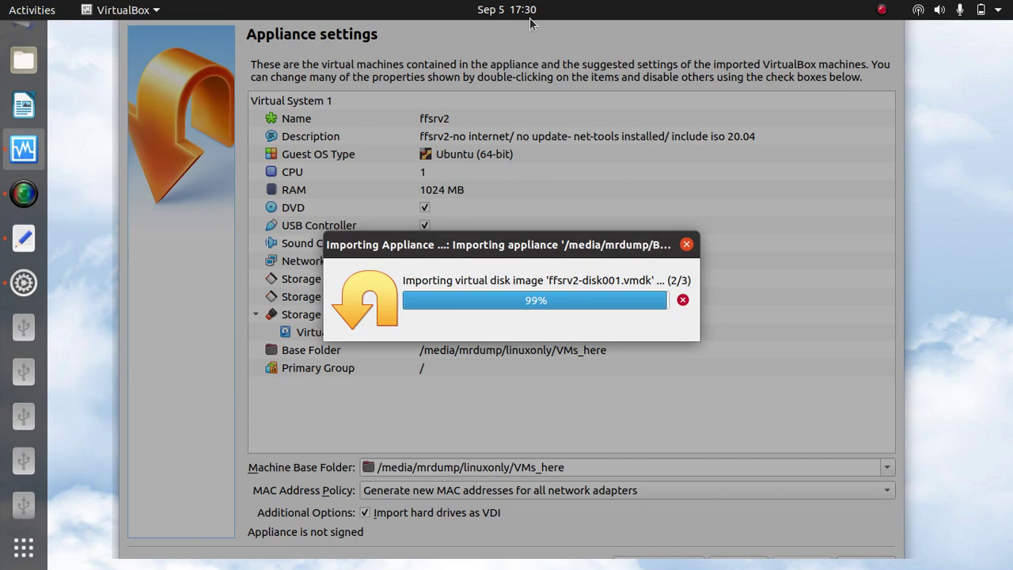
{"action": "left_click", "coordinate": [882, 9]}
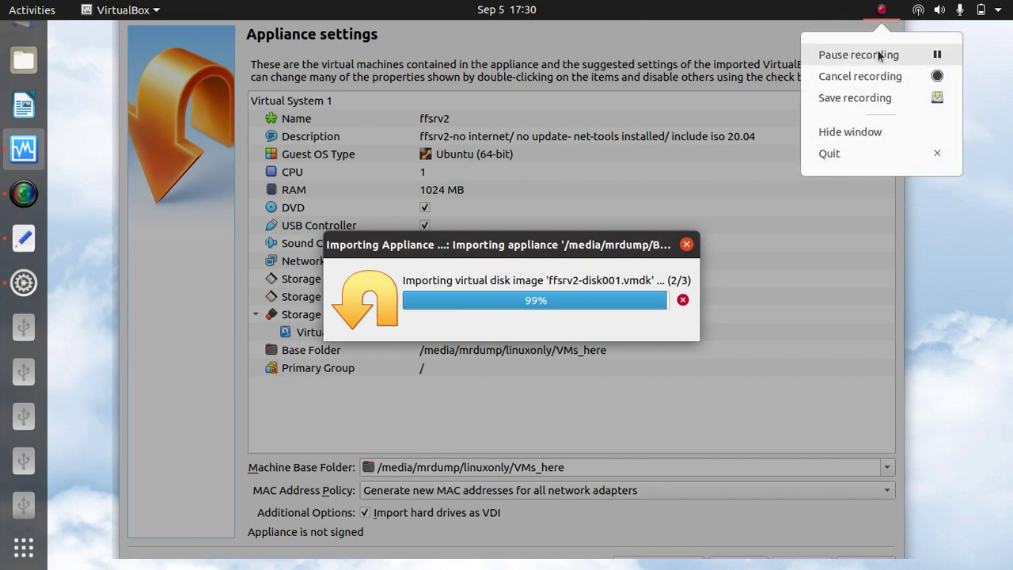
{"action": "left_click", "coordinate": [877, 52]}
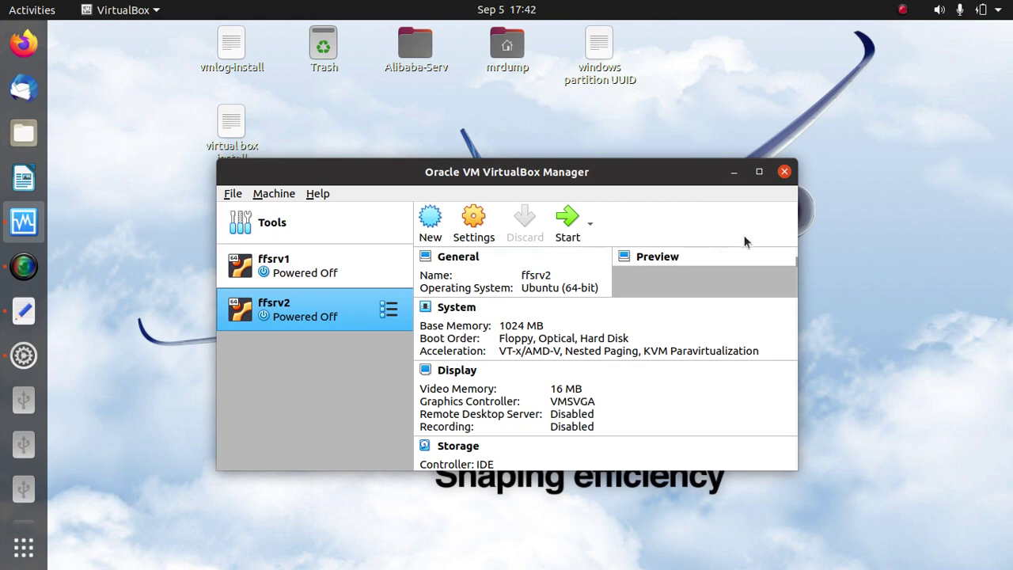
Start the imported ffsrv2 virtual machine with a normal start
{"action": "right_click", "coordinate": [318, 314]}
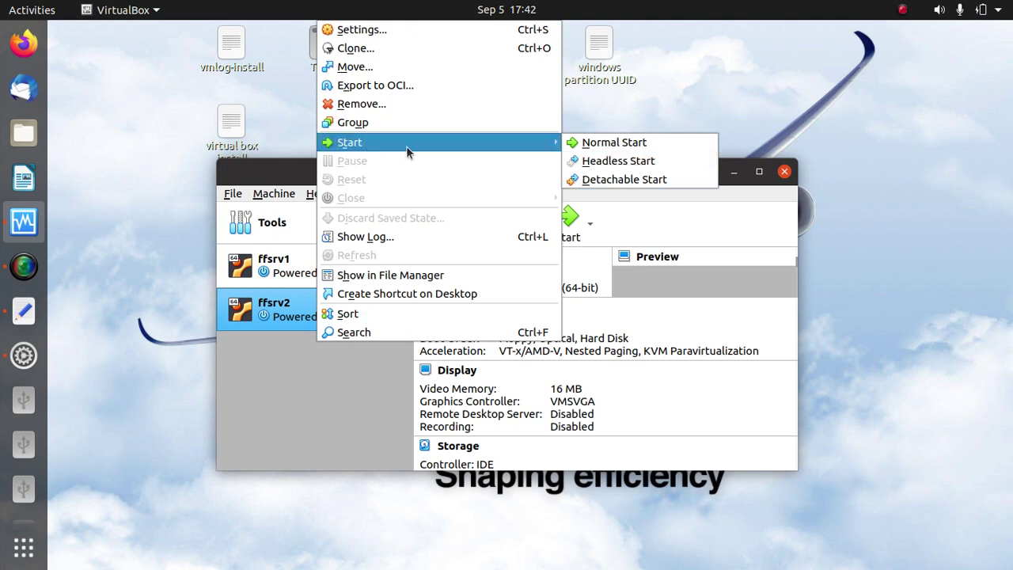
{"action": "left_click", "coordinate": [643, 143]}
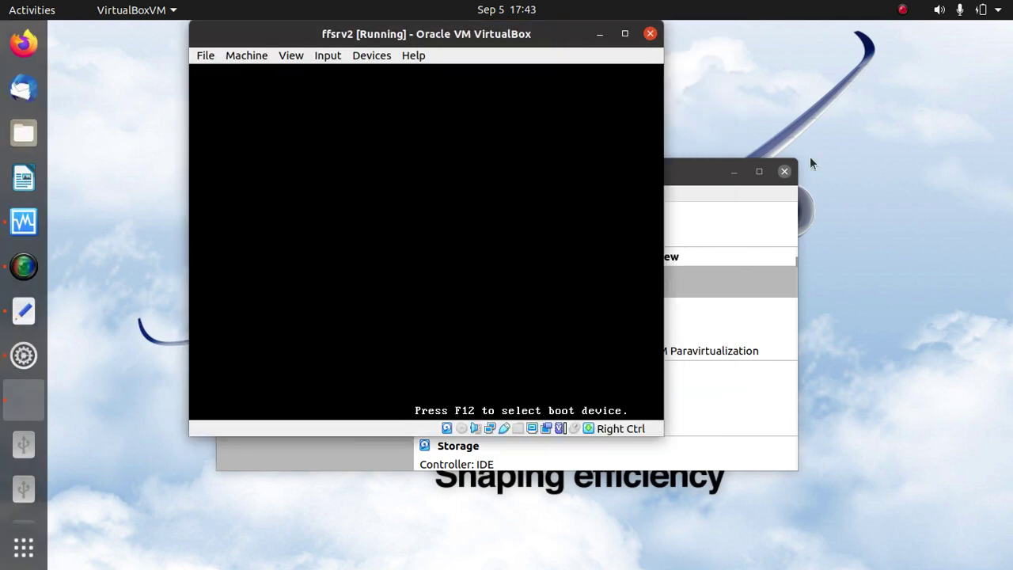
{"action": "left_click", "coordinate": [903, 10]}
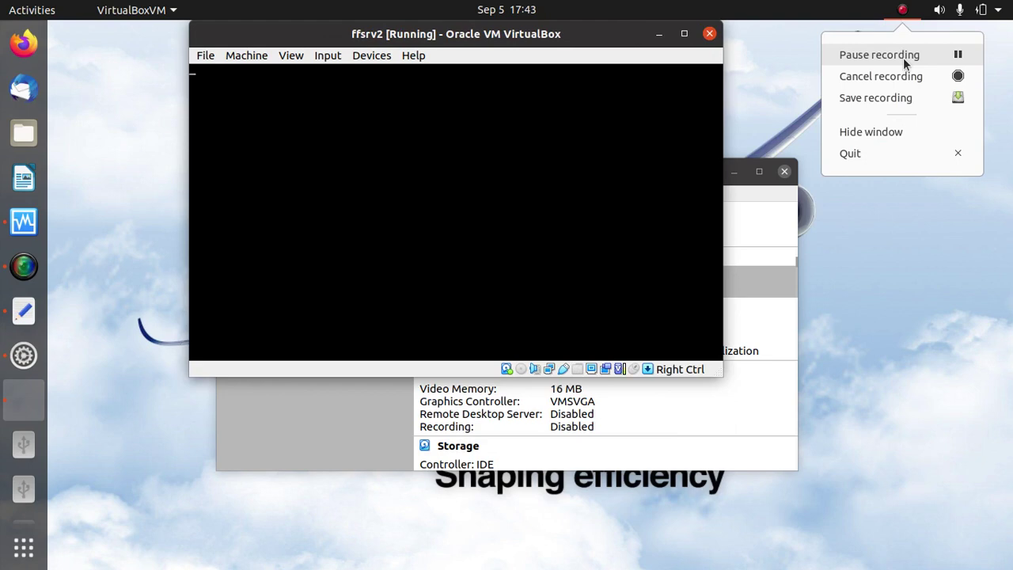
{"action": "left_click", "coordinate": [903, 57]}
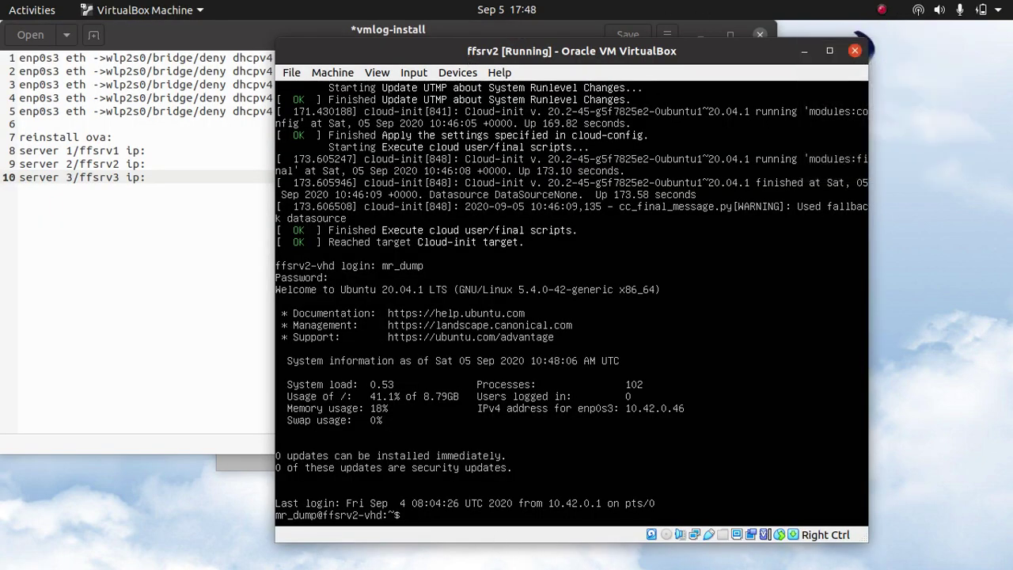
Run ifconfig in the ffsrv2 console to look up the IP address of its enp0s3 adapter
{"action": "left_click_drag", "start_coordinate": [345, 53], "coordinate": [343, 43]}
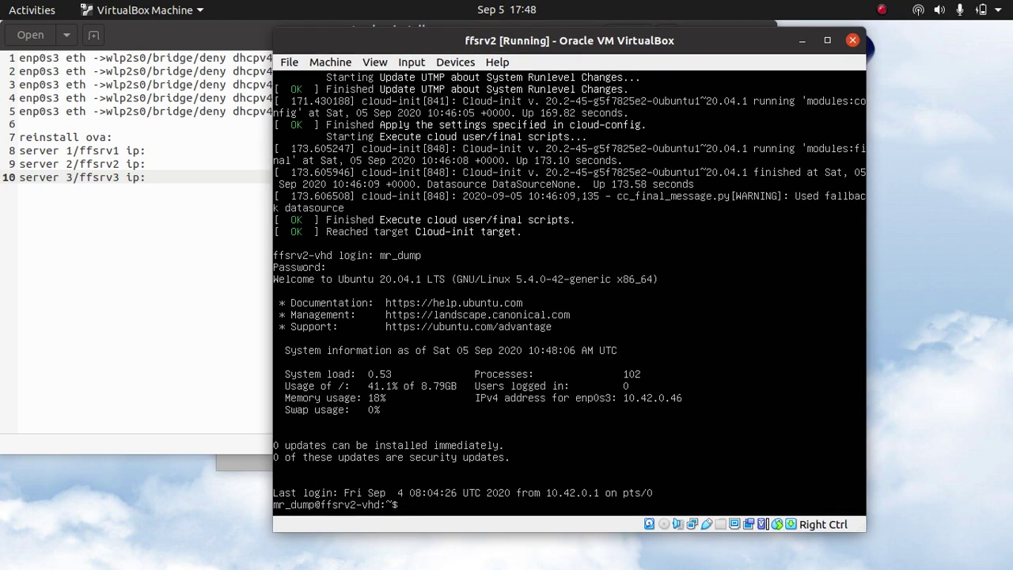
{"action": "type", "text": "config"}
{"action": "key", "text": "Return"}
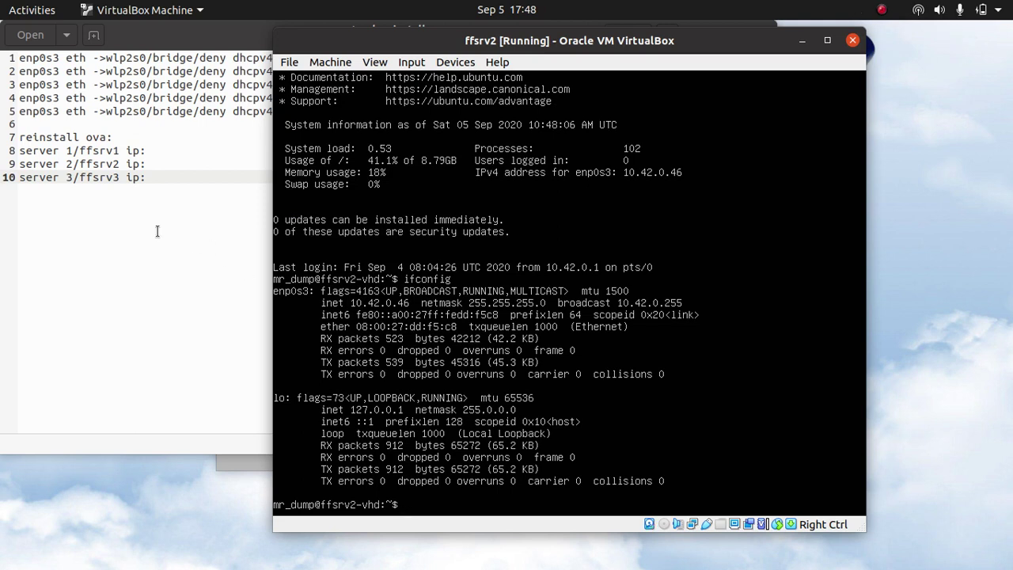
Record 10.42.0.46 as the server 2/ffsrv2 IP in the vmlog-install text file, save it and minimize the editor
{"action": "left_click", "coordinate": [187, 164]}
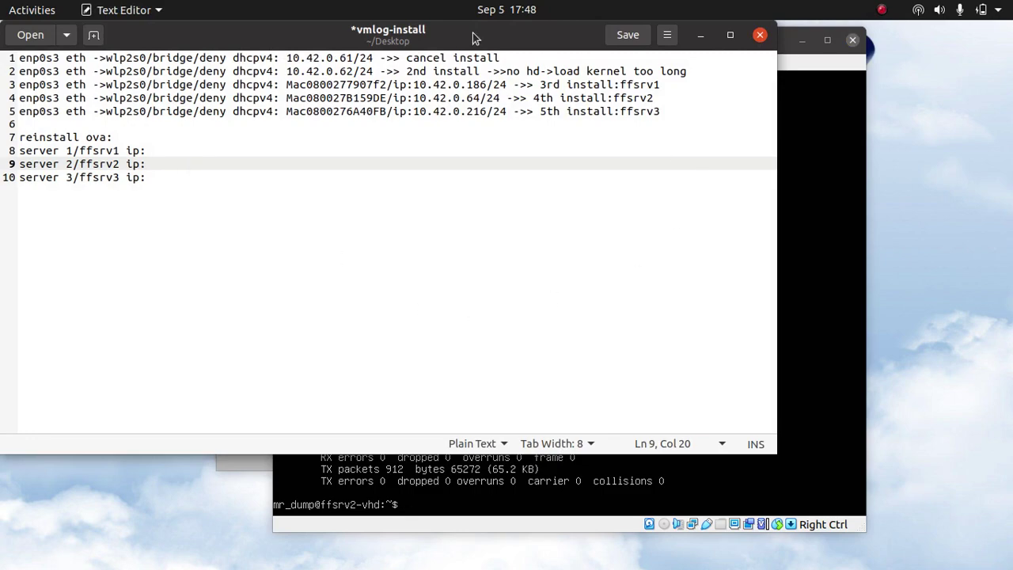
{"action": "left_click_drag", "start_coordinate": [468, 28], "coordinate": [677, 331]}
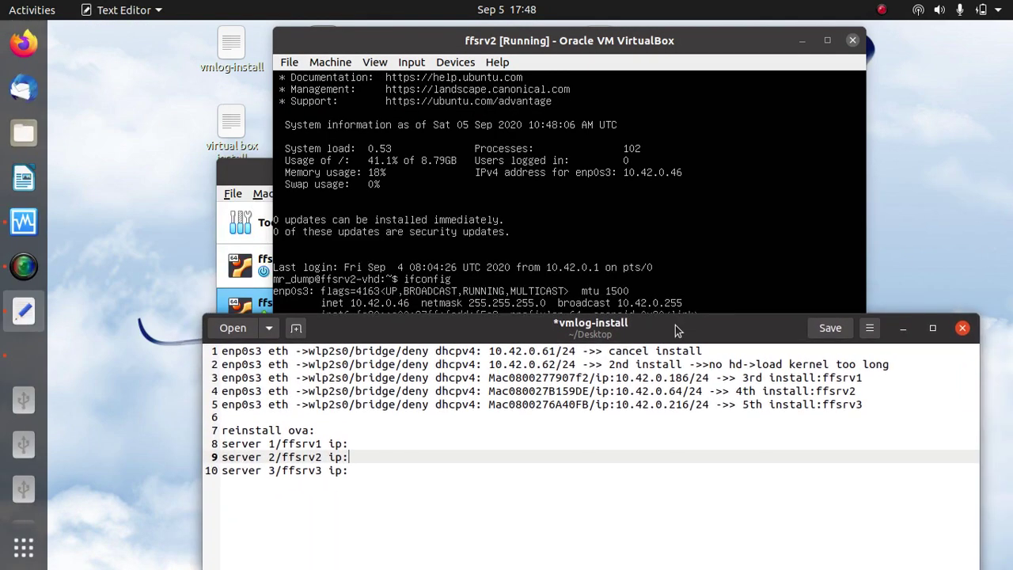
{"action": "type", "text": "10.42.0.46"}
{"action": "left_click", "coordinate": [828, 330]}
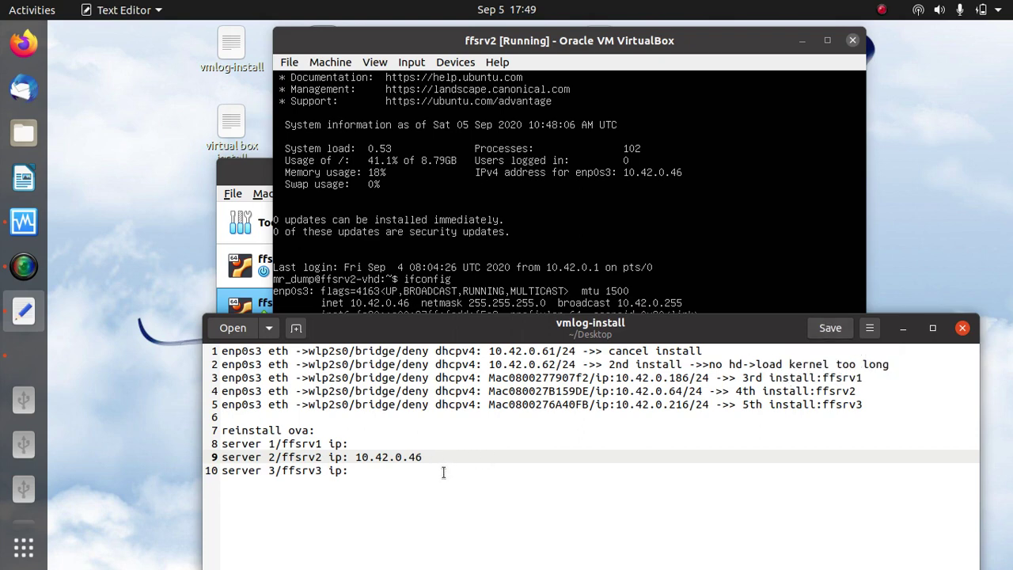
{"action": "double_click", "coordinate": [412, 457]}
{"action": "left_click", "coordinate": [903, 328]}
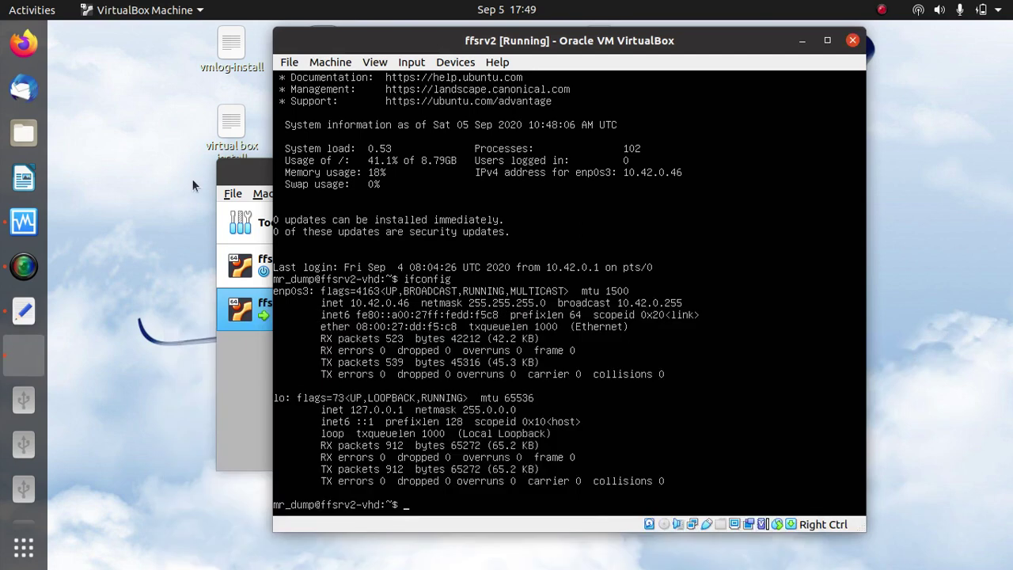
Start a new appliance import in VirtualBox Manager, choosing ffsrv3.ova from the Linux Image folder on Bekas C, and continue to the appliance settings
{"action": "left_click", "coordinate": [251, 362]}
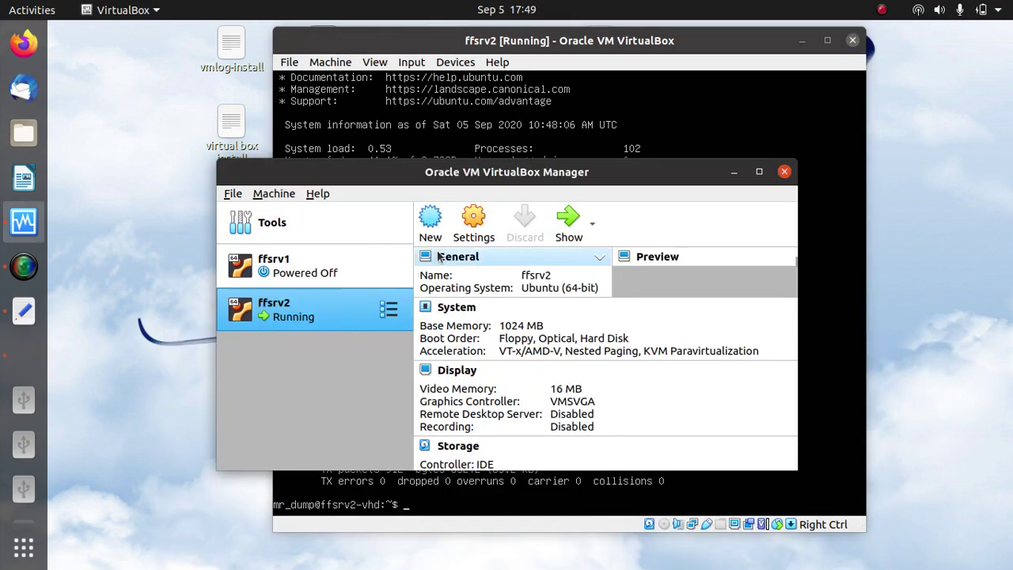
{"action": "left_click", "coordinate": [232, 195]}
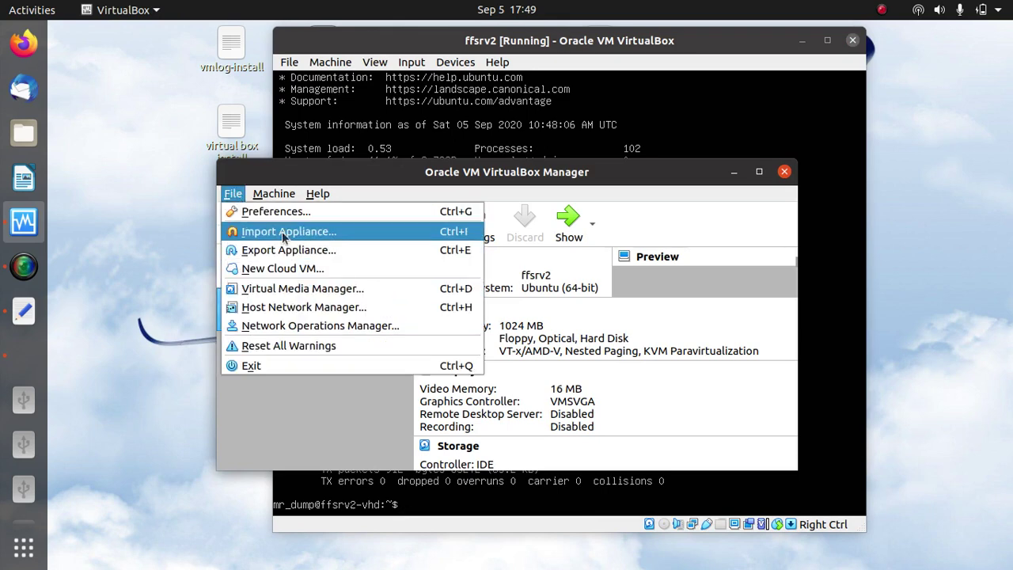
{"action": "key", "text": "Escape"}
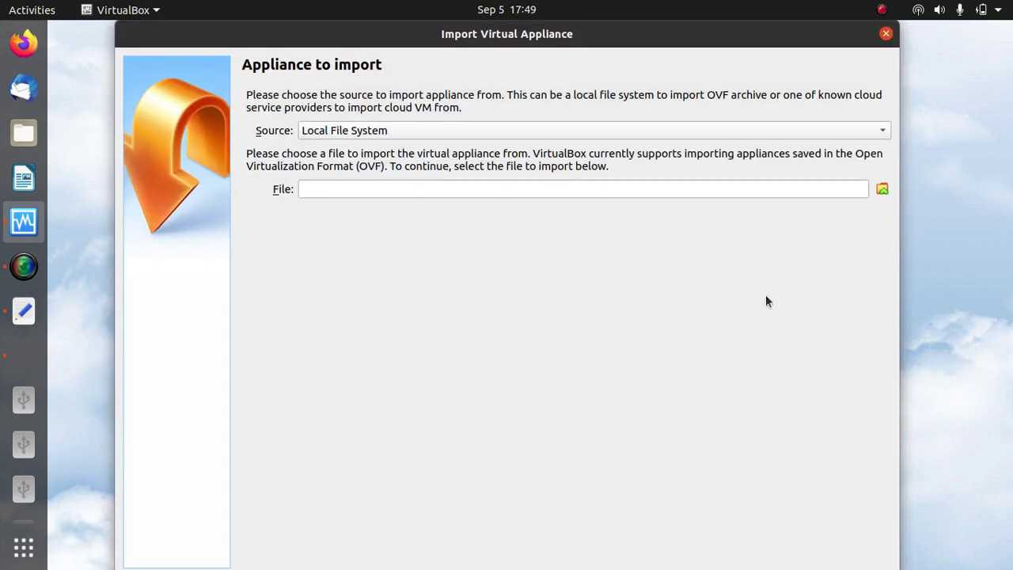
{"action": "left_click", "coordinate": [882, 190]}
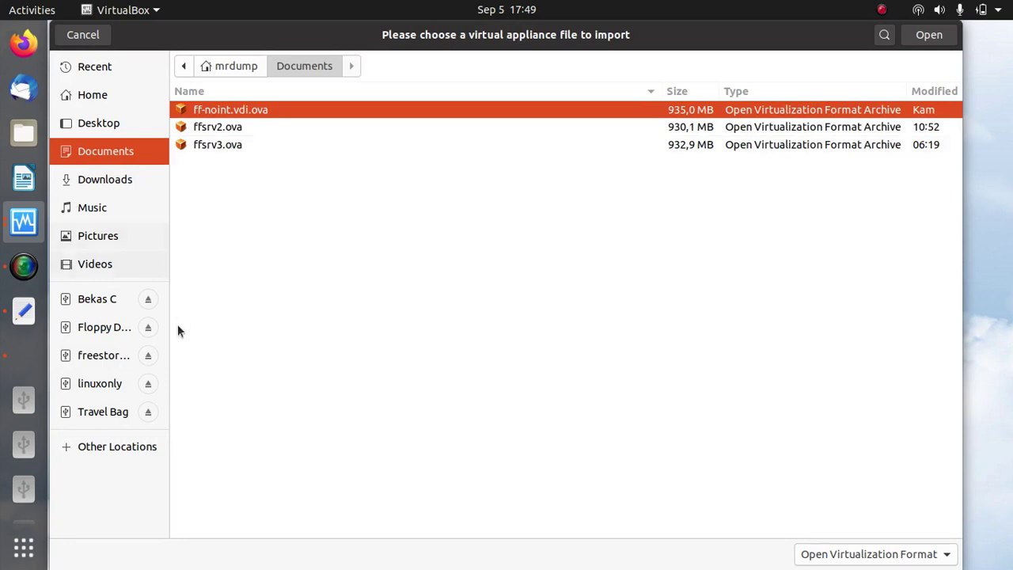
{"action": "left_click", "coordinate": [93, 304]}
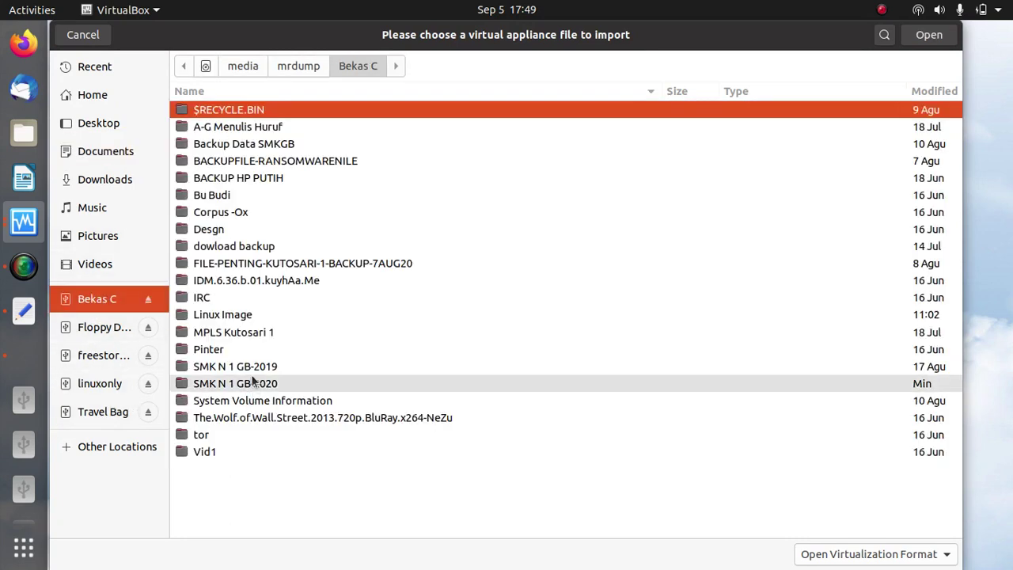
{"action": "double_click", "coordinate": [233, 314]}
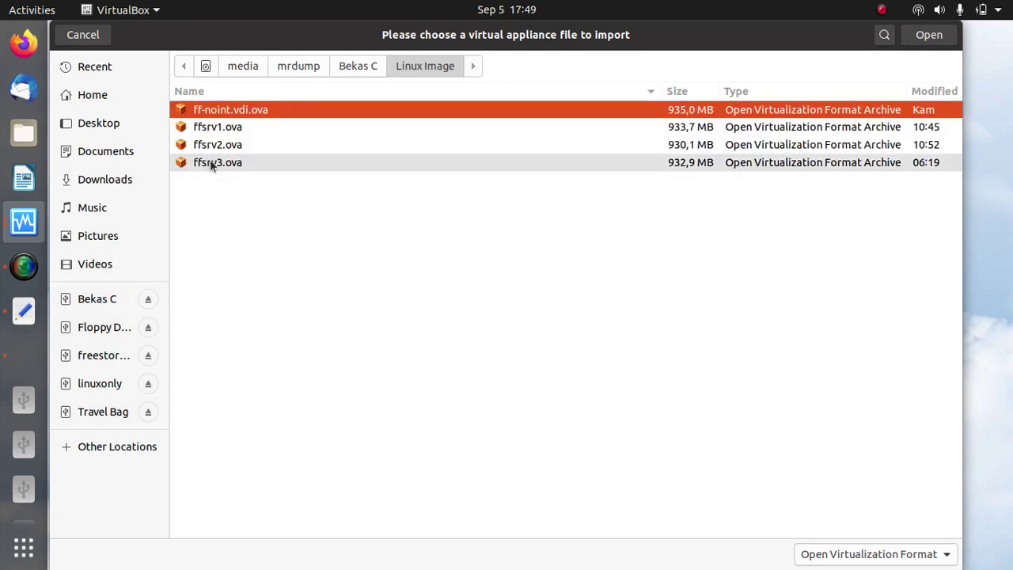
{"action": "left_click", "coordinate": [210, 163]}
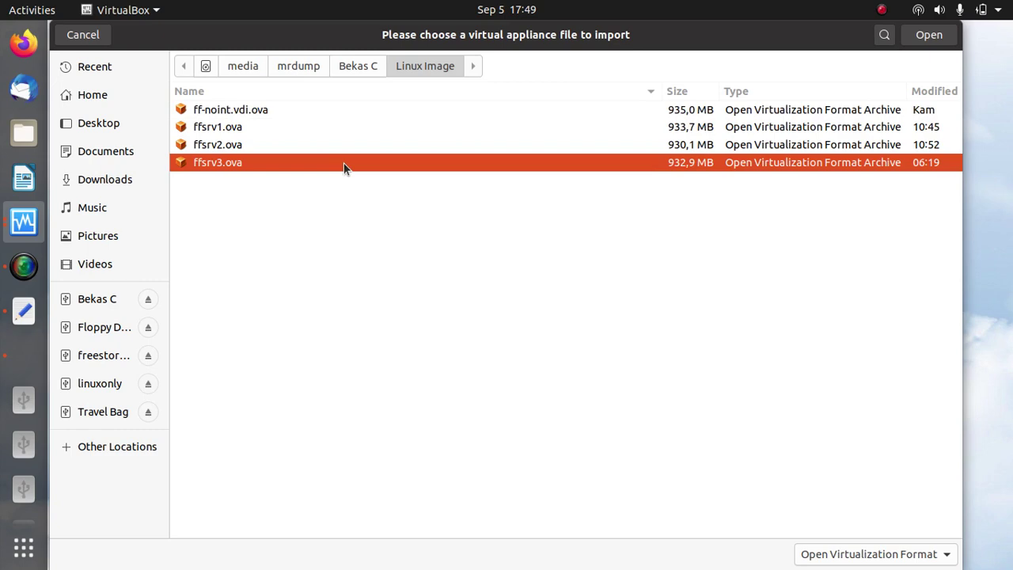
{"action": "left_click", "coordinate": [928, 34]}
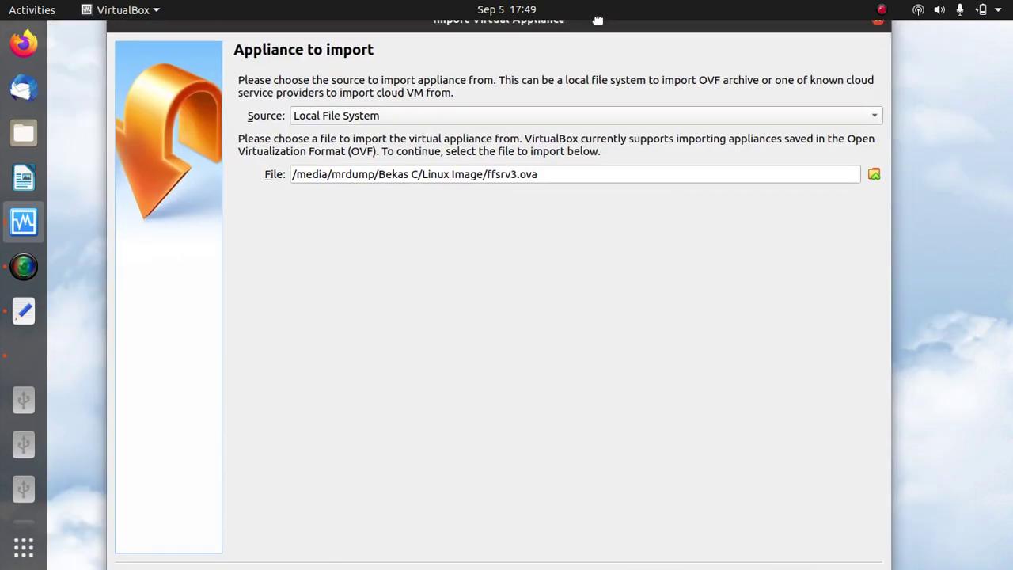
{"action": "left_click_drag", "start_coordinate": [596, 36], "coordinate": [605, 1]}
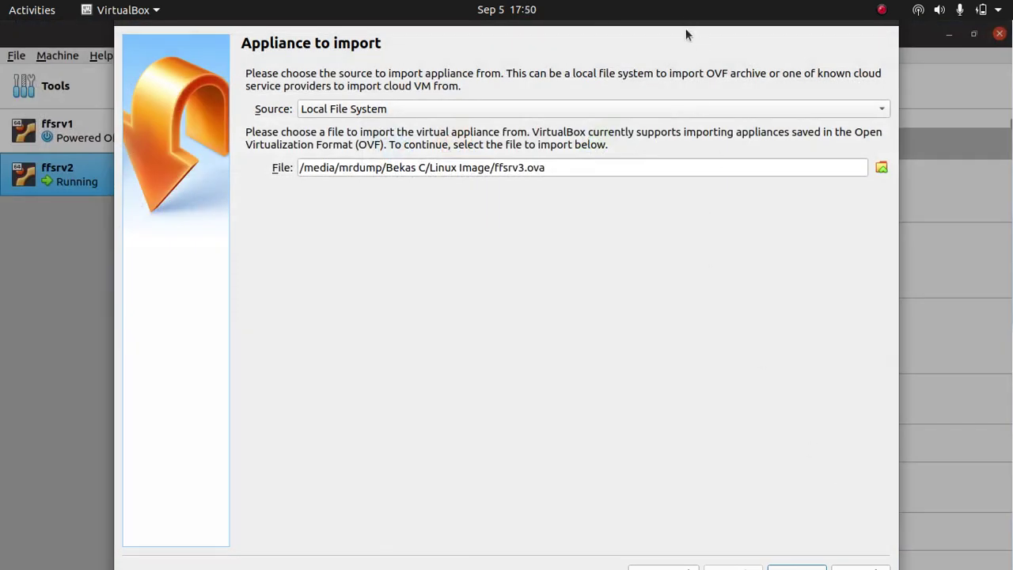
{"action": "left_click", "coordinate": [949, 34]}
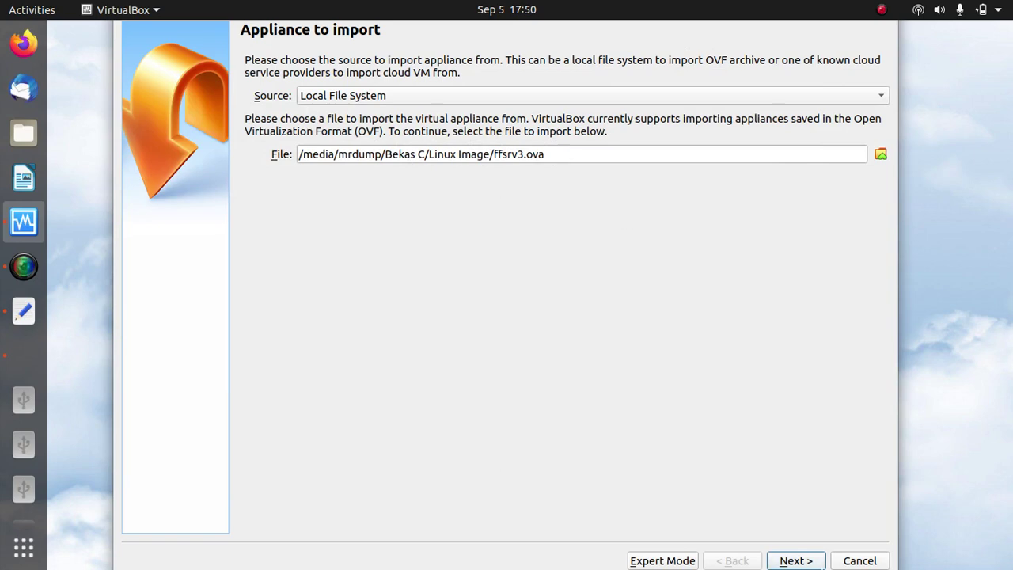
{"action": "left_click", "coordinate": [811, 561]}
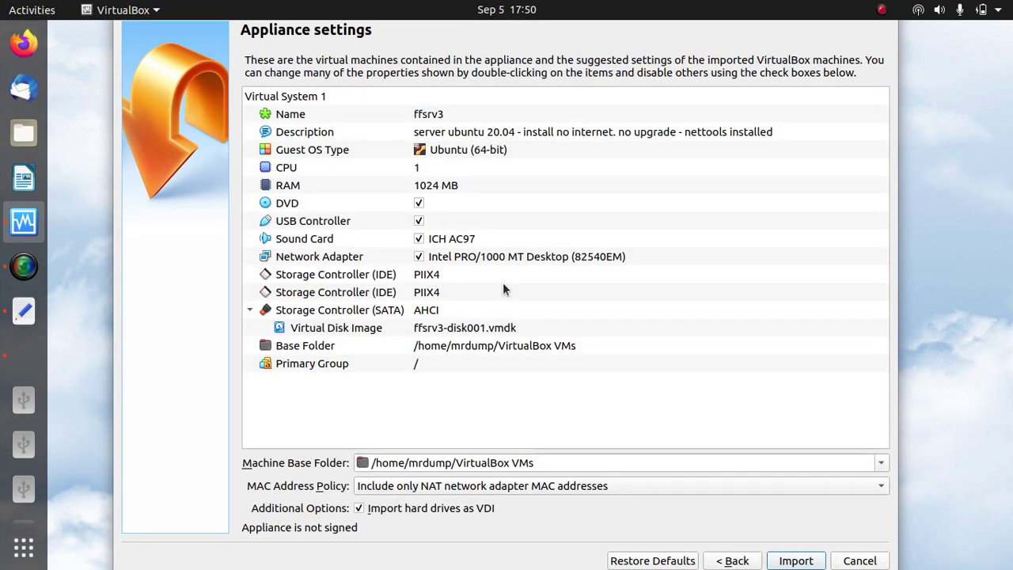
Set the ffsrv3 appliance's MAC address policy to generate new MAC addresses for all network adapters
{"action": "left_click", "coordinate": [496, 490]}
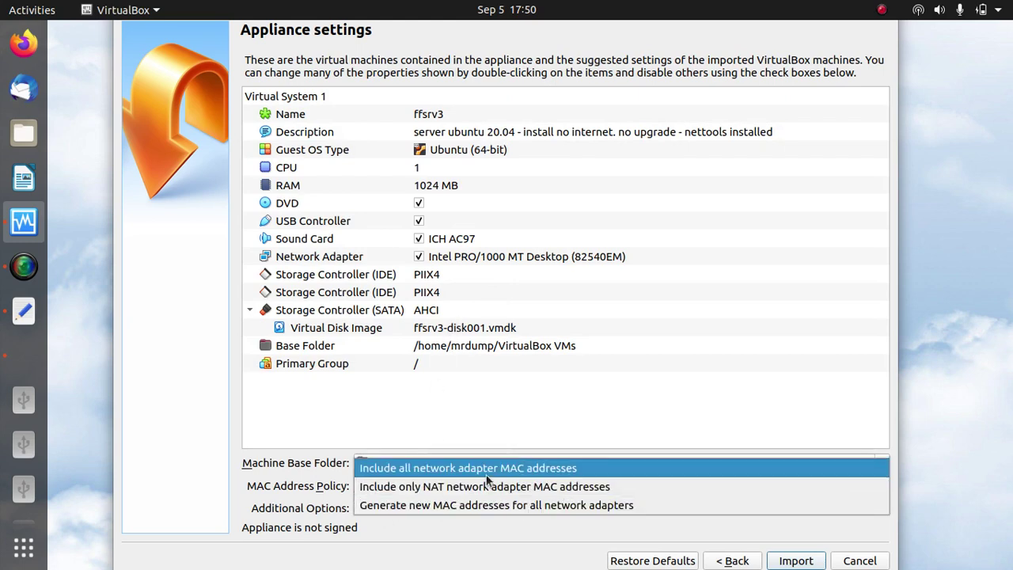
{"action": "left_click", "coordinate": [496, 508]}
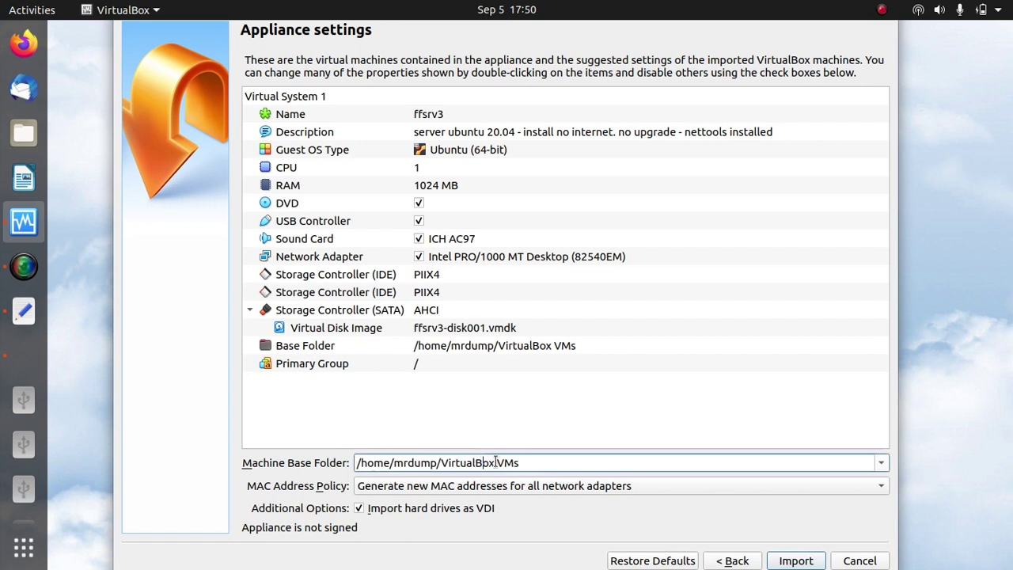
Set the ffsrv3 machine base folder to VMs_here on the linuxonly drive and start the import
{"action": "left_click", "coordinate": [883, 469]}
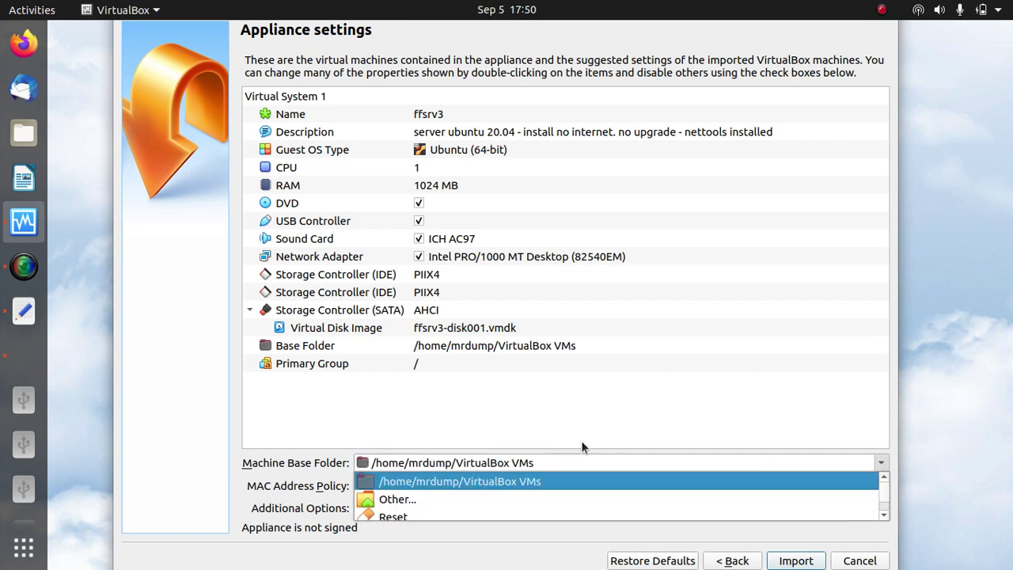
{"action": "left_click", "coordinate": [551, 499]}
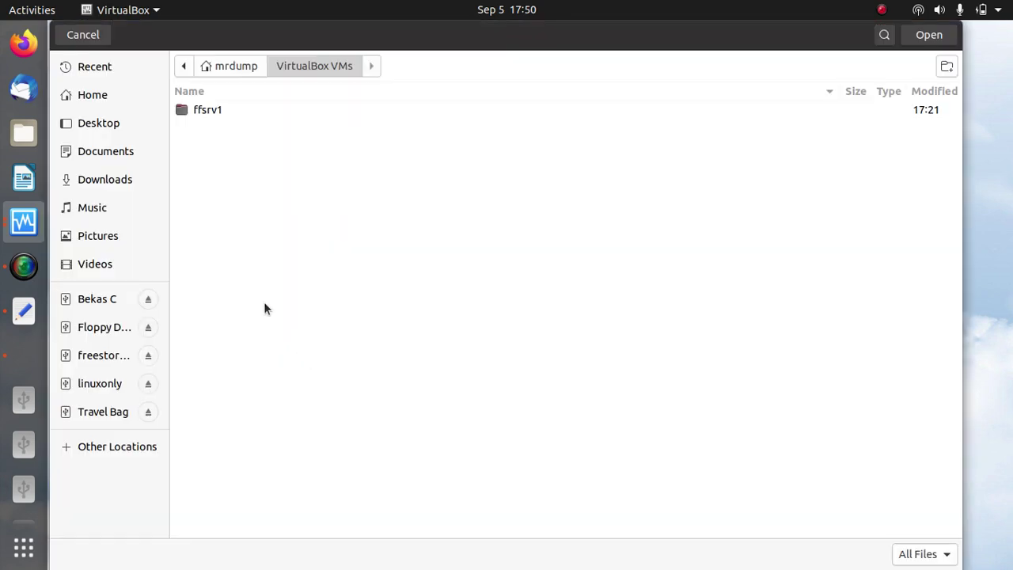
{"action": "left_click", "coordinate": [99, 388]}
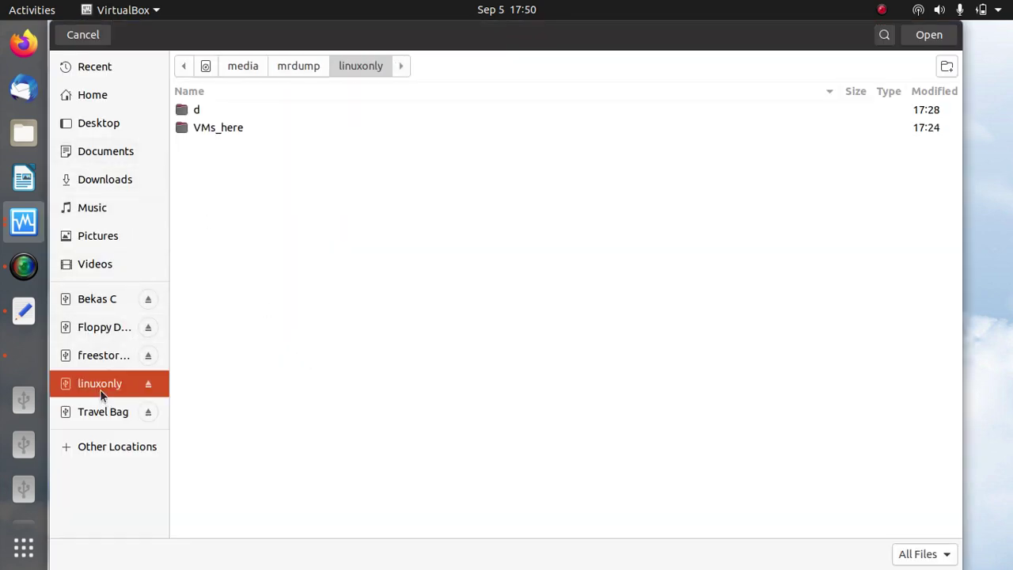
{"action": "double_click", "coordinate": [208, 126]}
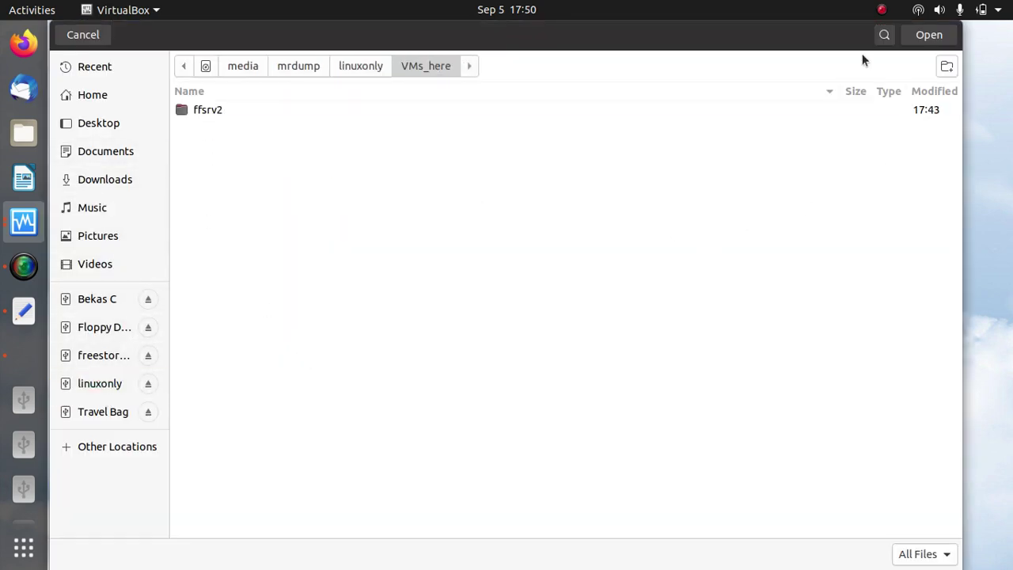
{"action": "left_click", "coordinate": [934, 37]}
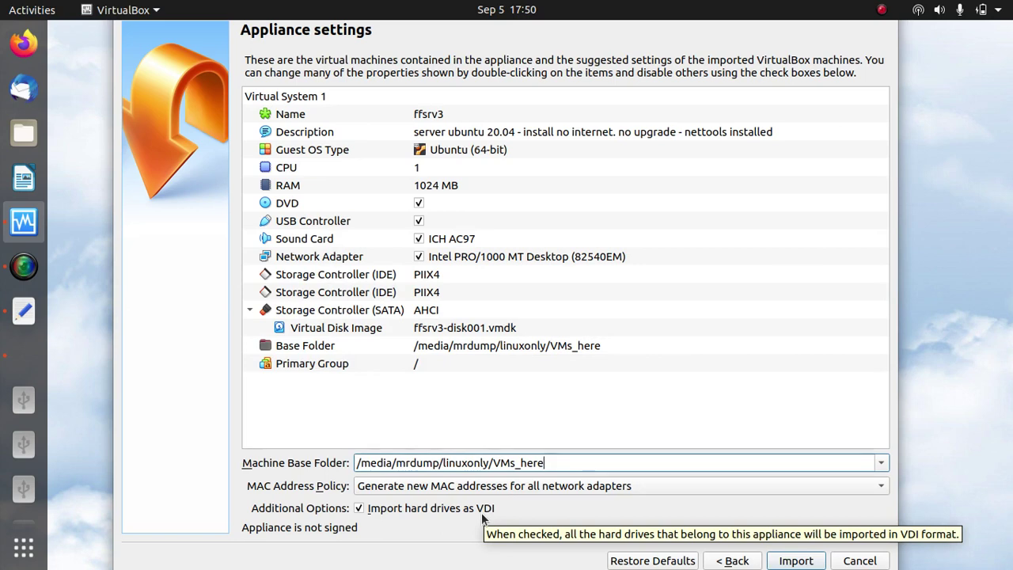
{"action": "left_click", "coordinate": [798, 562]}
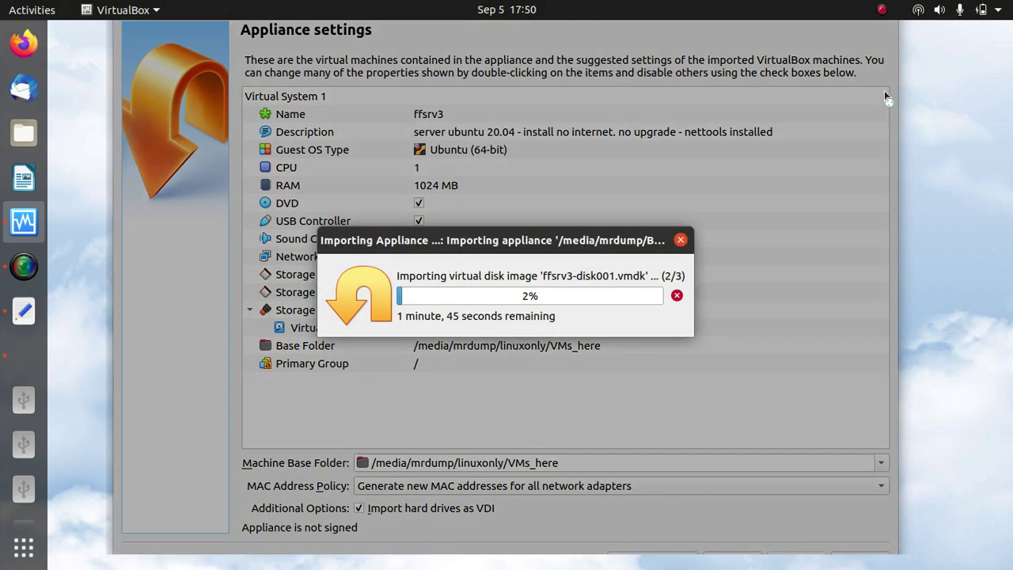
{"action": "left_click", "coordinate": [884, 10]}
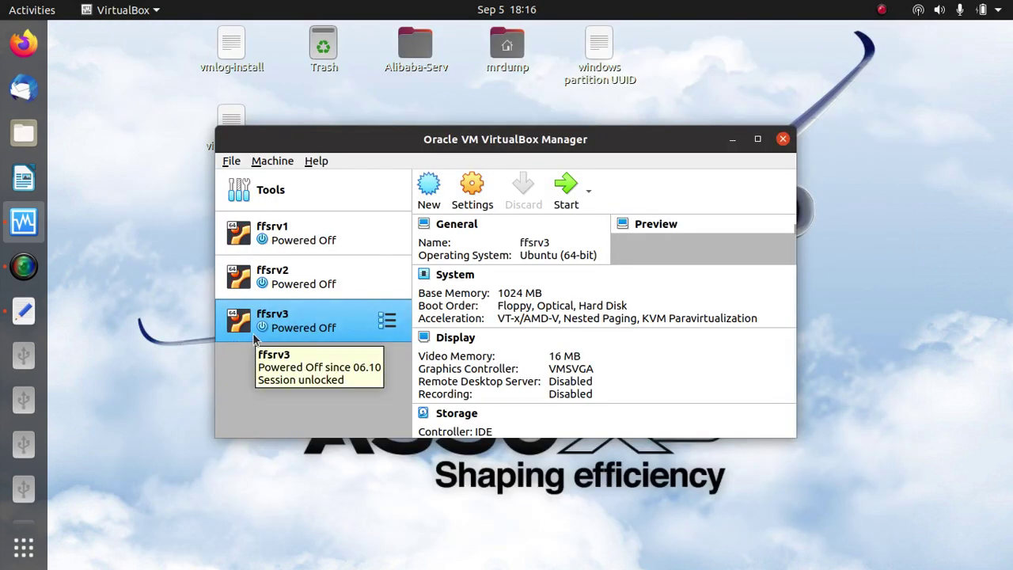
Start the imported ffsrv3 virtual machine
{"action": "left_click", "coordinate": [567, 198]}
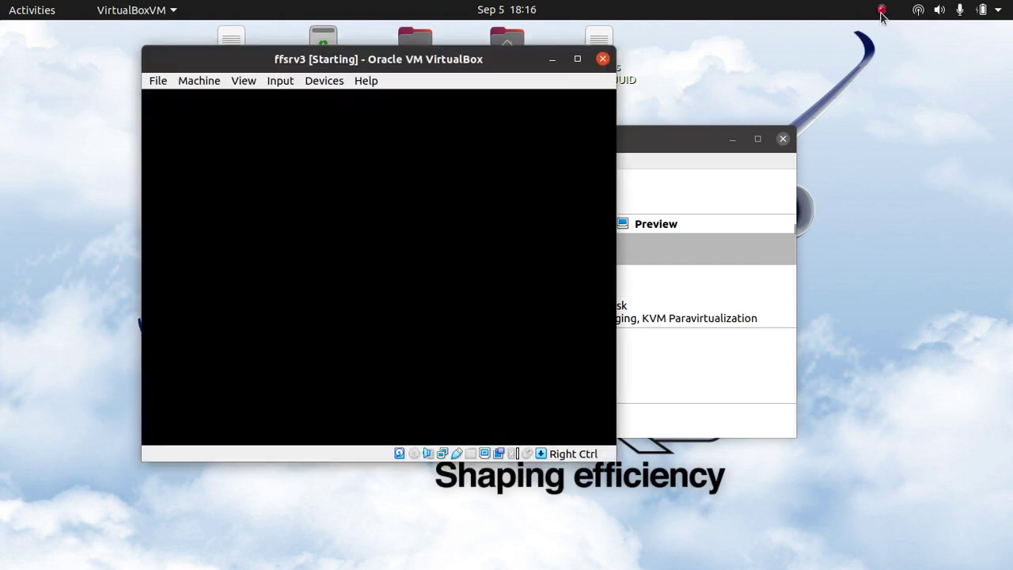
{"action": "left_click", "coordinate": [883, 13]}
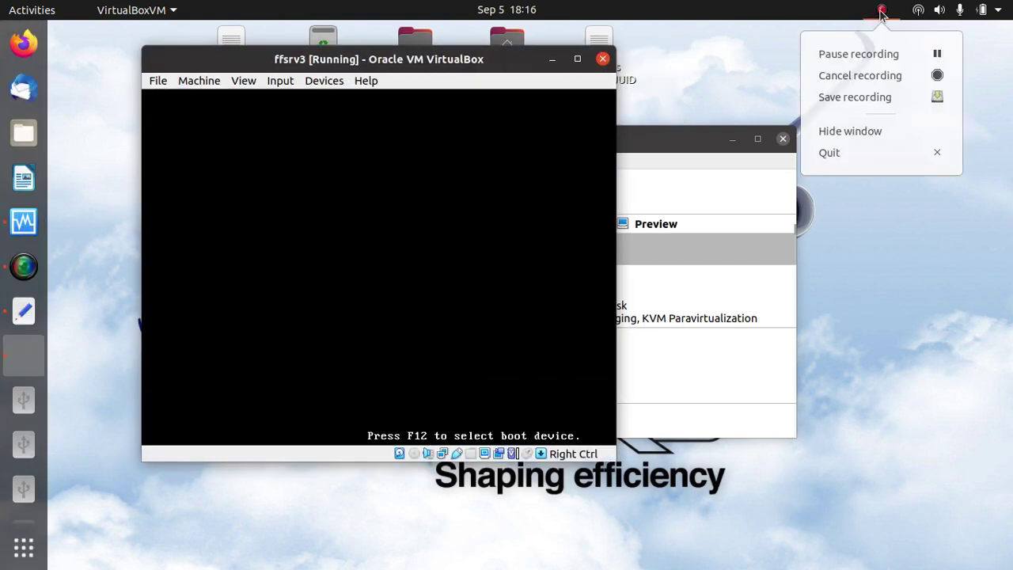
{"action": "left_click", "coordinate": [871, 56]}
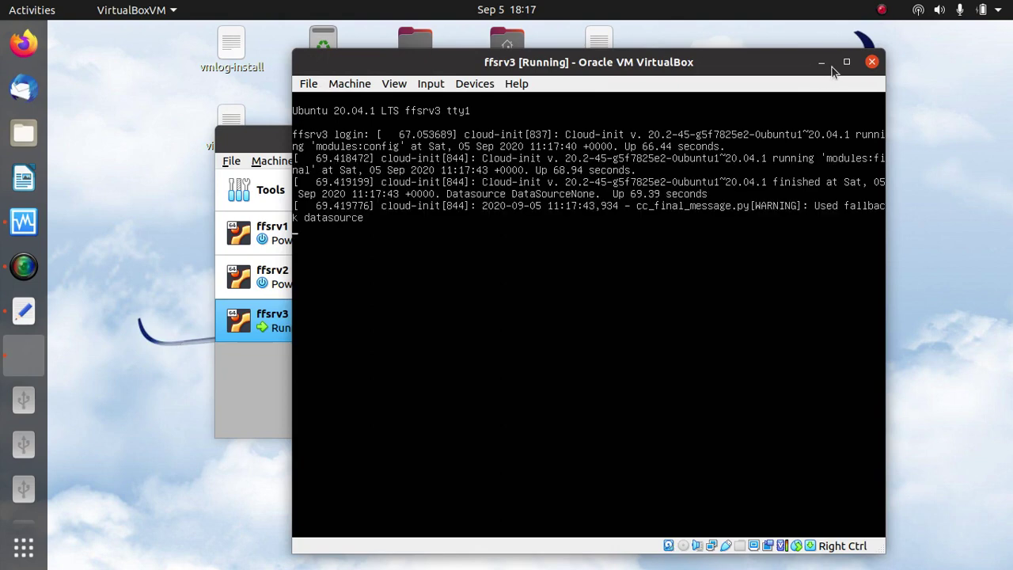
Log in to the ffsrv3 console with the server account's user name and password
{"action": "key", "text": "Return"}
{"action": "type", "text": "mr_dump"}
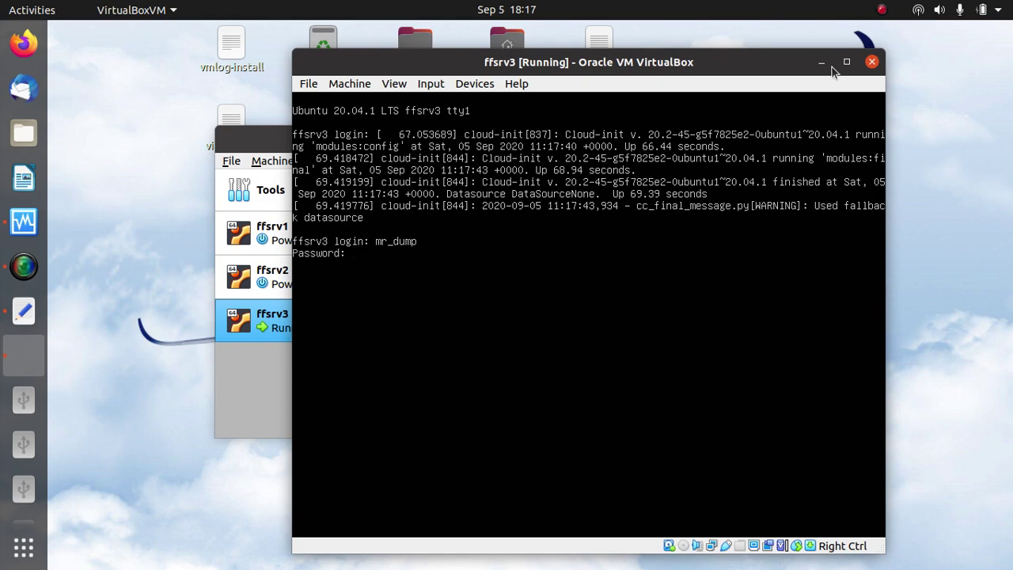
{"action": "key", "text": "Return"}
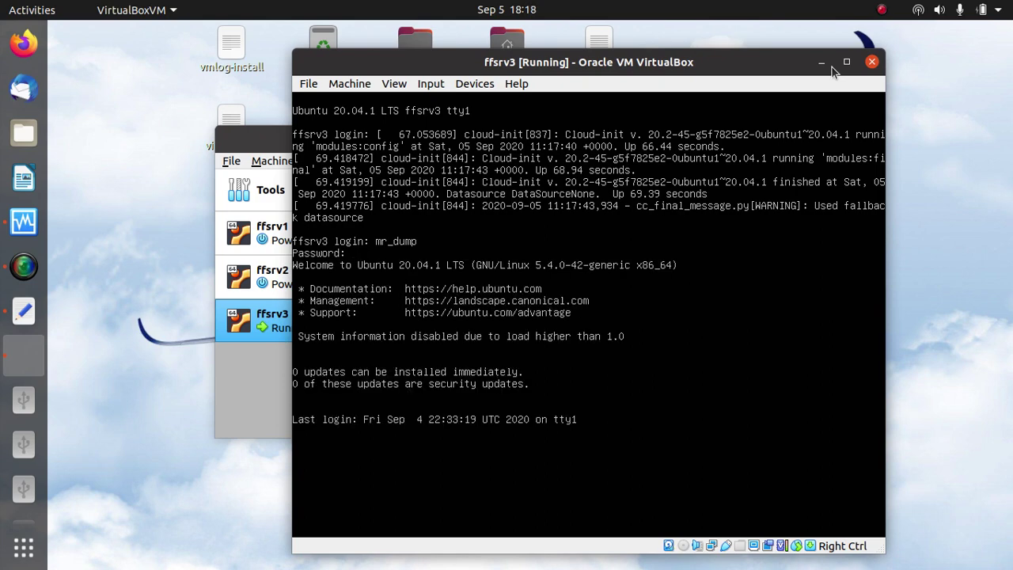
Run ifconfig in the ffsrv3 console to look up the machine's IP address
{"action": "type", "text": "ig"}
{"action": "key", "text": "BackSpace"}
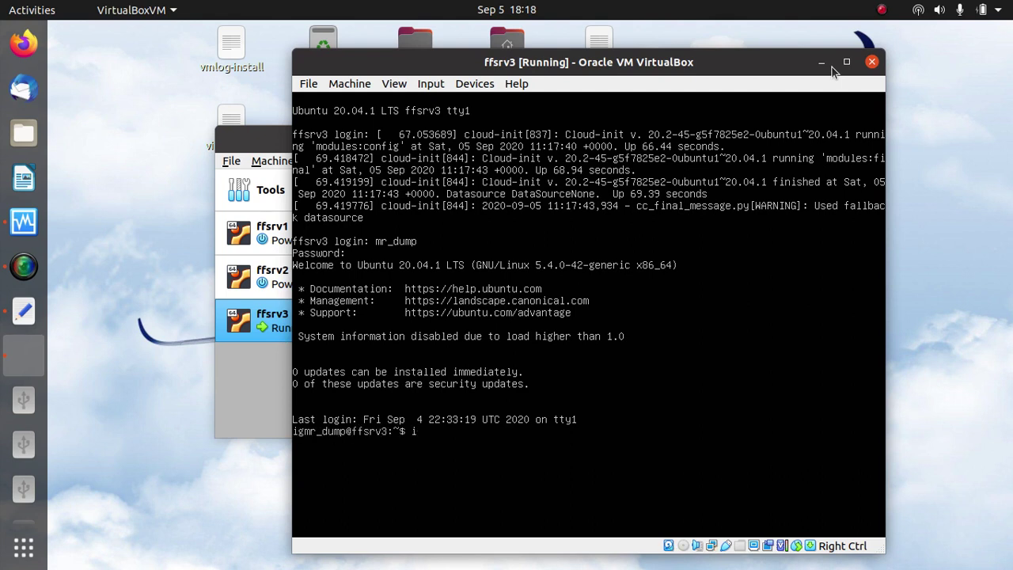
{"action": "key", "text": "BackSpace"}
{"action": "type", "text": "ifconfig"}
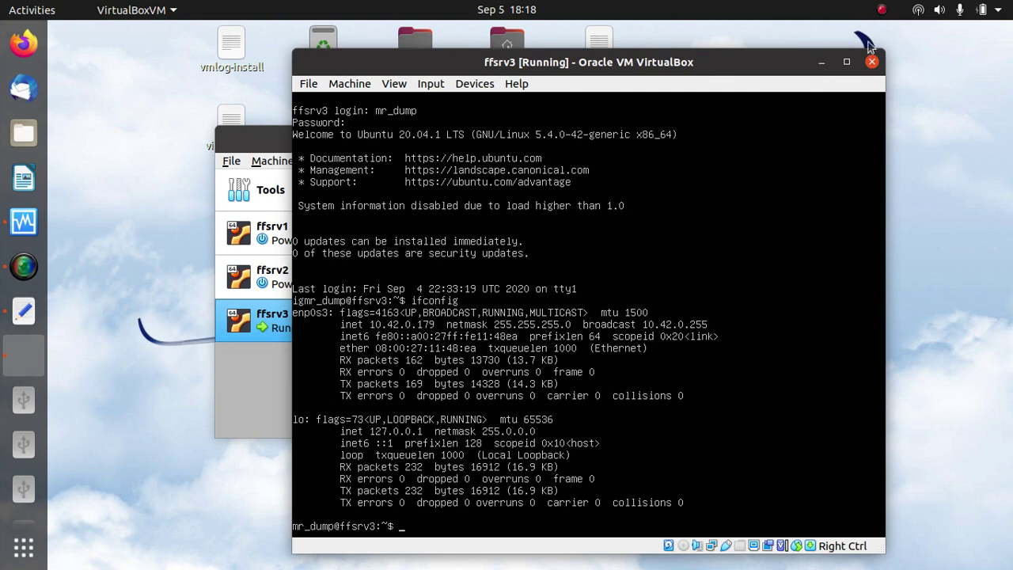
{"action": "left_click", "coordinate": [883, 10]}
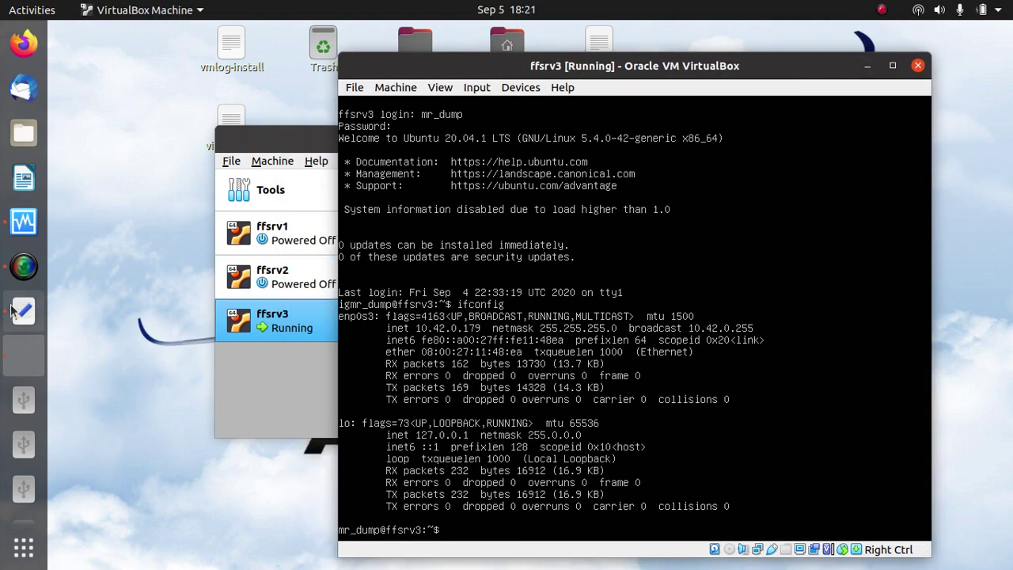
Switch to vmlog-install in Text Editor, place it beside the ffsrv3 console, log 10.42.0.179 as the server 3/ffsrv3 IP, and minimize the editor
{"action": "left_click", "coordinate": [21, 313]}
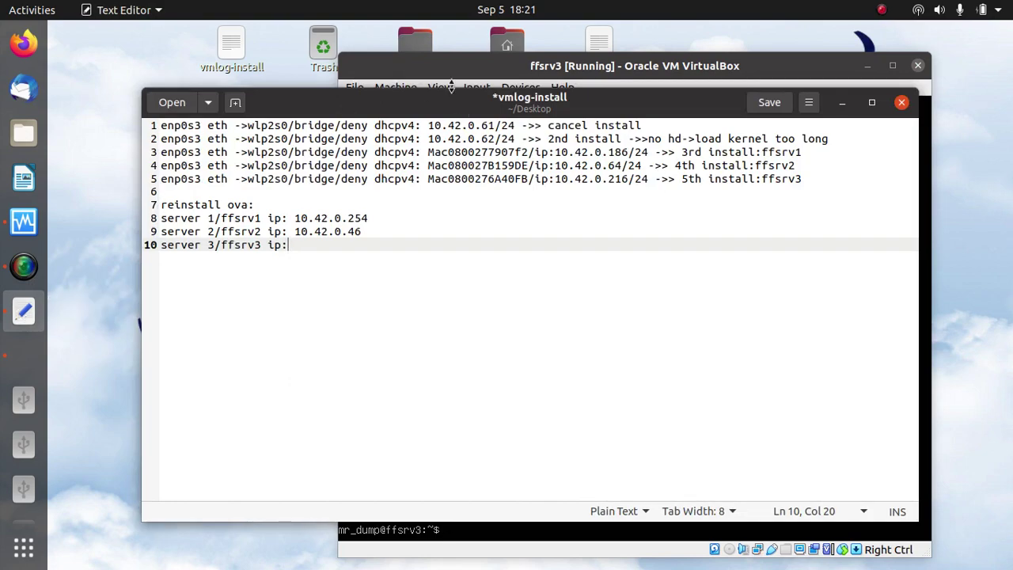
{"action": "left_click_drag", "start_coordinate": [453, 67], "coordinate": [519, 24]}
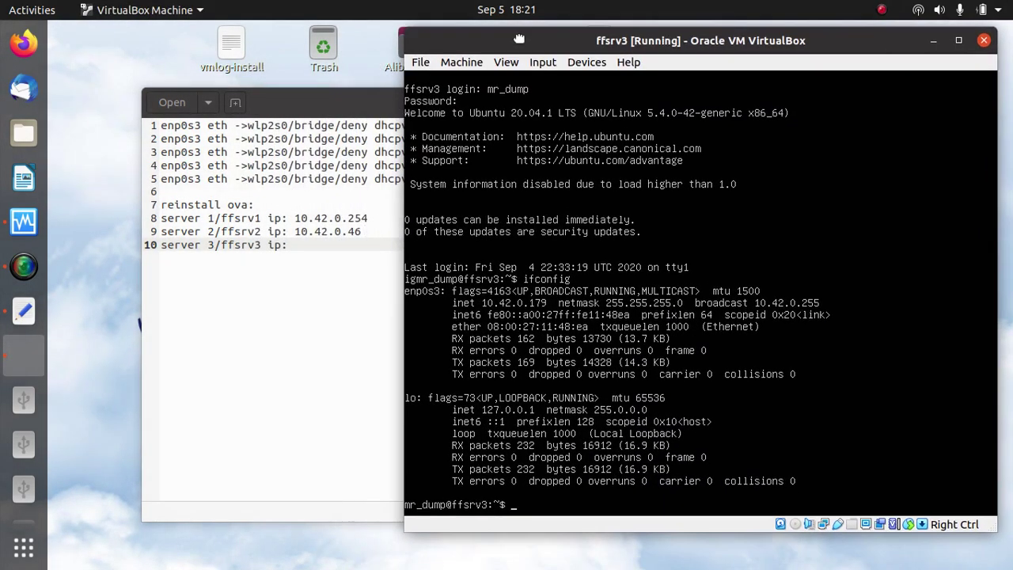
{"action": "left_click", "coordinate": [353, 113]}
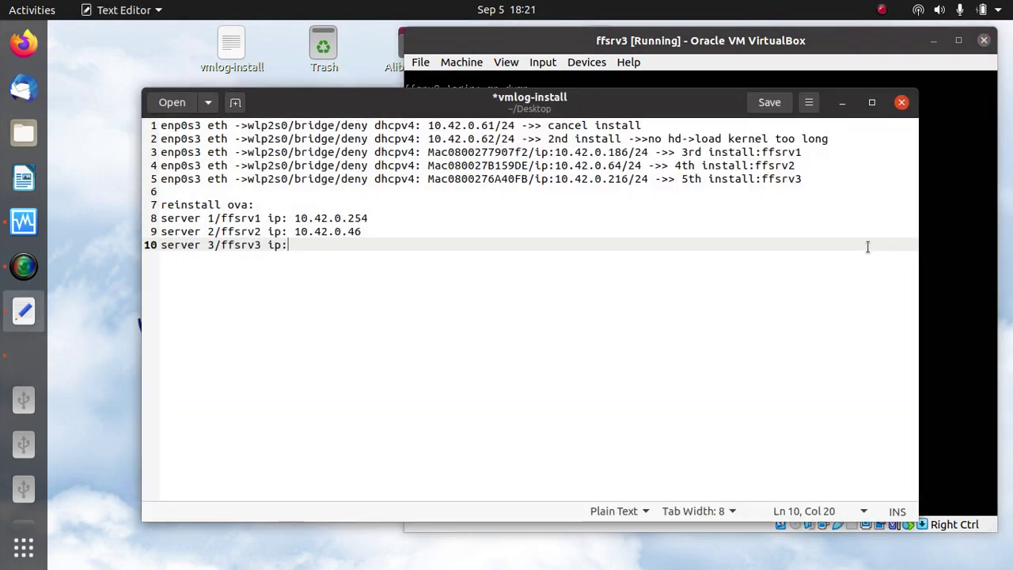
{"action": "left_click_drag", "start_coordinate": [918, 231], "coordinate": [480, 231]}
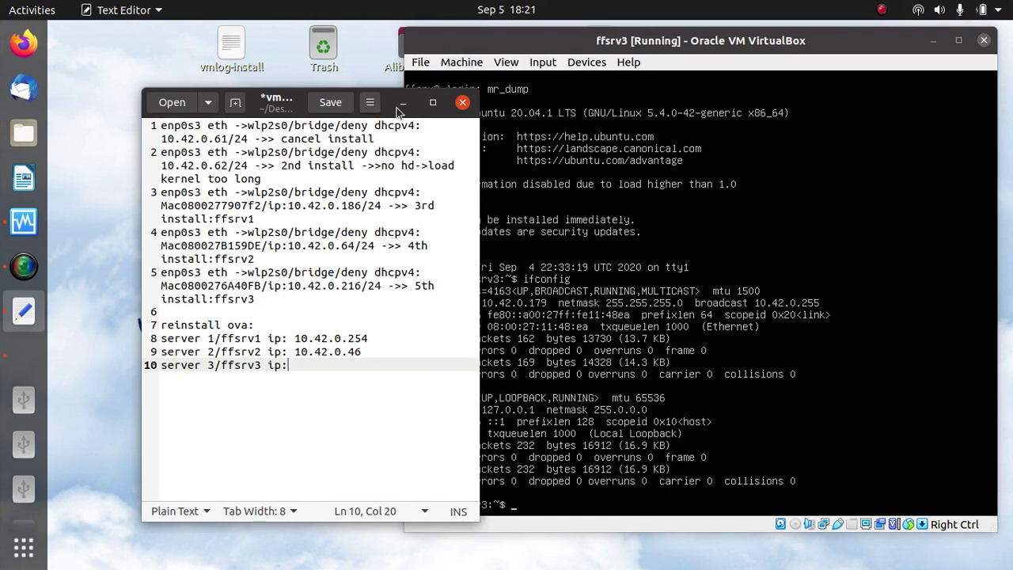
{"action": "left_click_drag", "start_coordinate": [294, 101], "coordinate": [244, 88]}
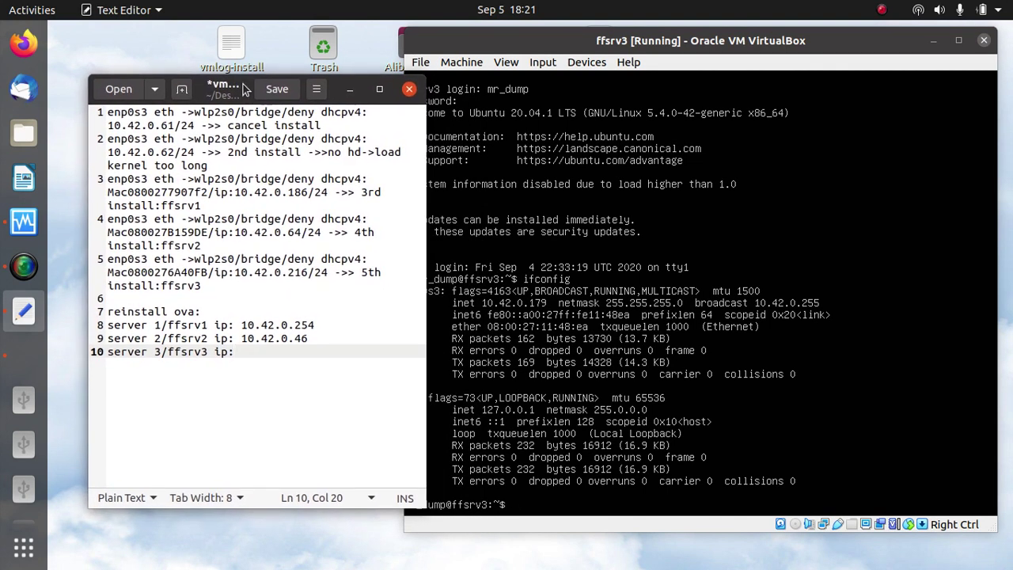
{"action": "type", "text": "10.42.0.179"}
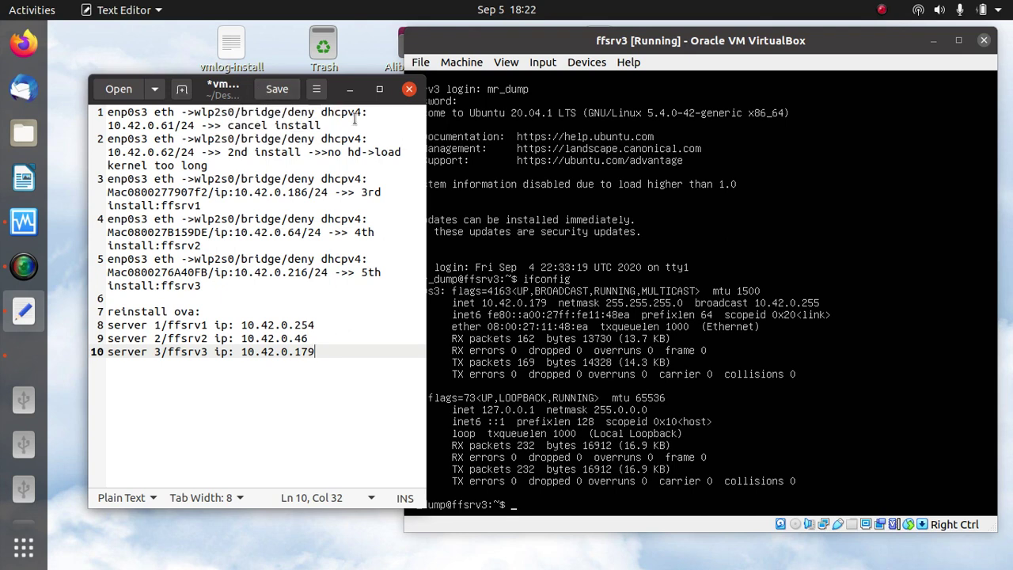
{"action": "left_click", "coordinate": [350, 88]}
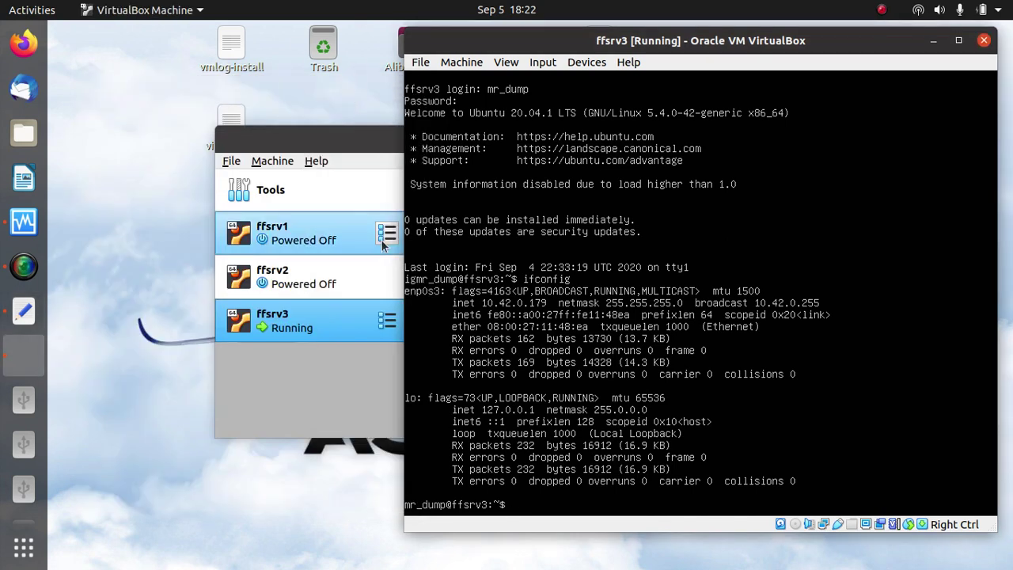
Start the powered-off ffsrv2 virtual machine from VirtualBox Manager
{"action": "right_click", "coordinate": [308, 287]}
{"action": "mouse_move", "coordinate": [351, 144]}
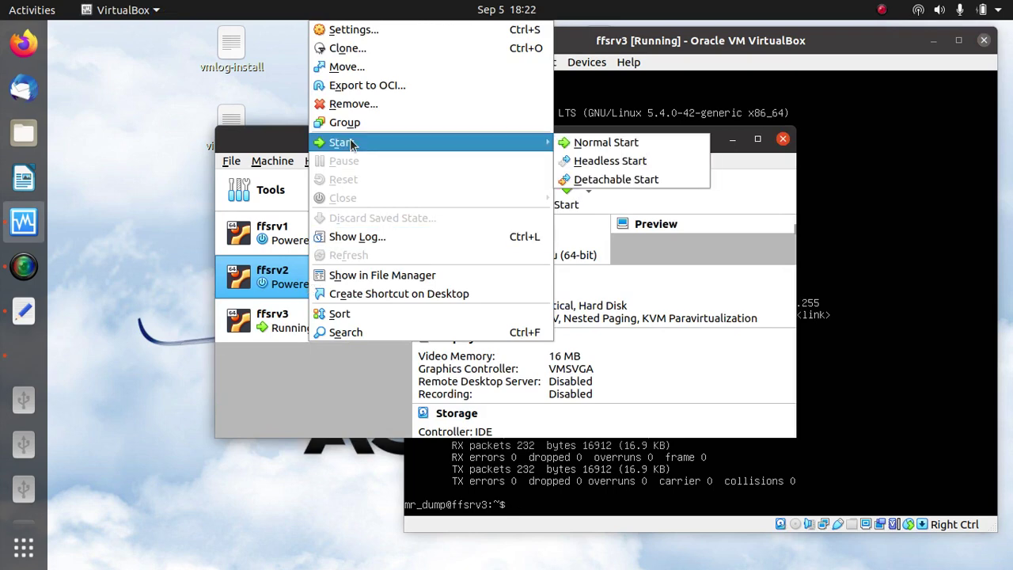